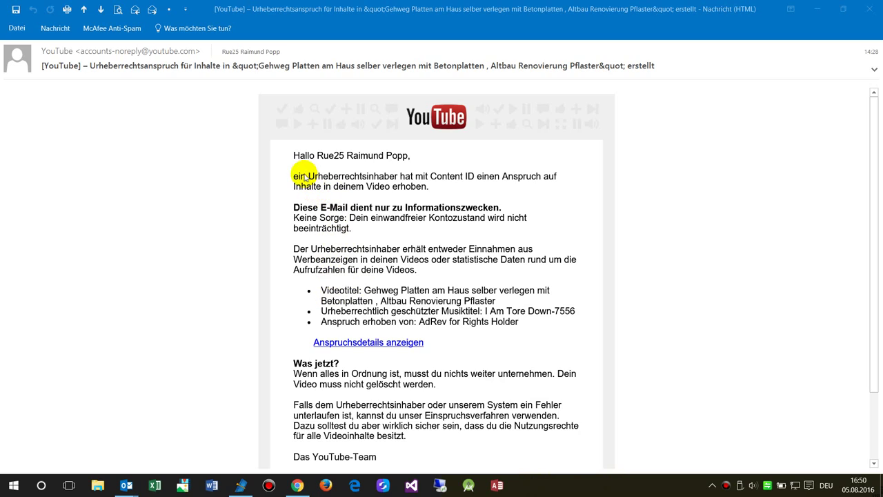
# - Highlight the sentence about the Content ID claim on the video in the YouTube e-mail
pyautogui.click(293, 176)
pyautogui.moveTo(313, 176); pyautogui.dragTo(531, 183)
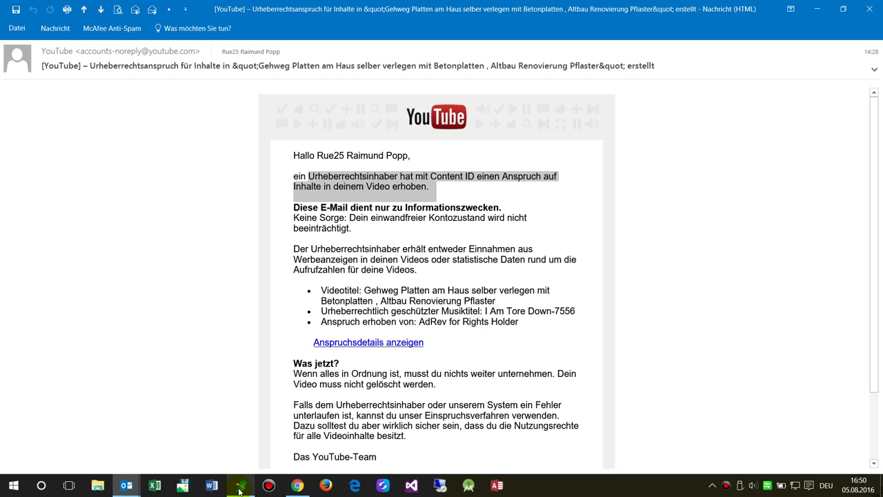
# - Switch to MAGIX Video deluxe and select the first Get the Blues! clip on track 2 of the timeline
pyautogui.click(240, 485)
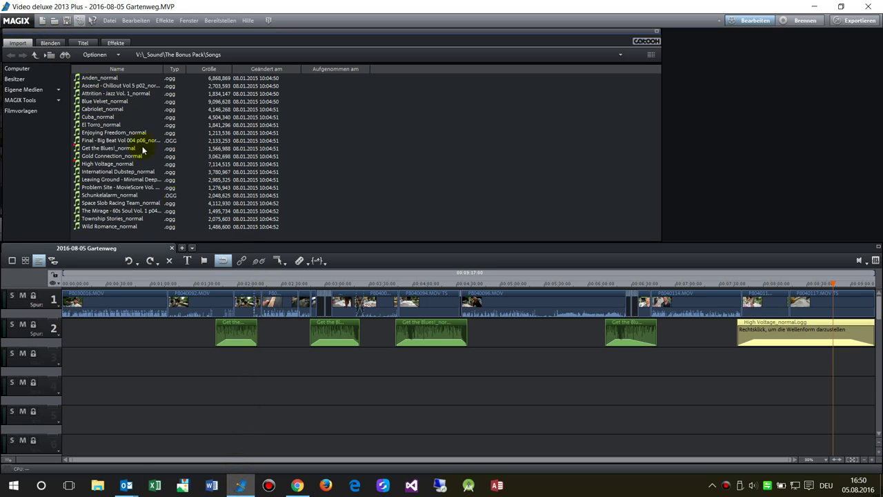
pyautogui.moveTo(243, 328)
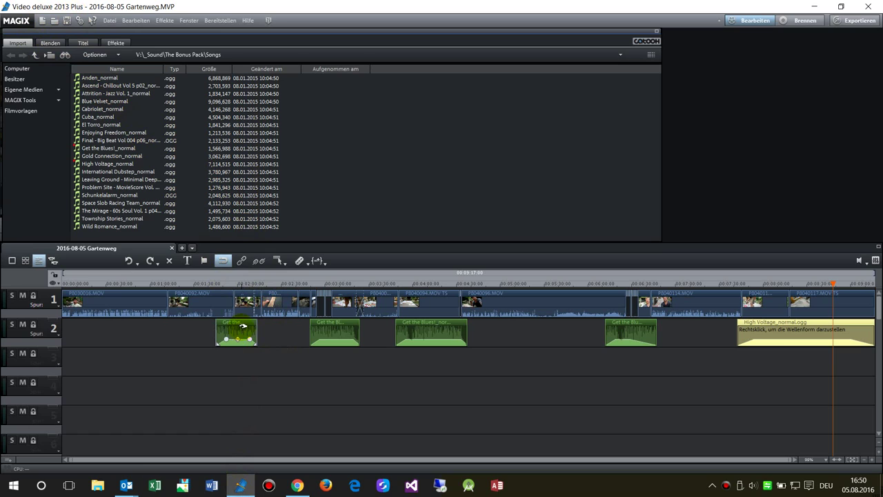
pyautogui.click(244, 322)
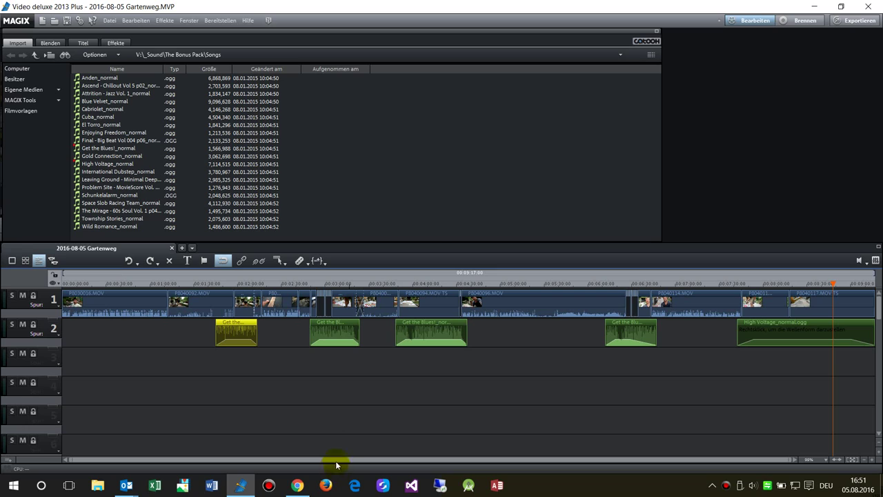
# - Preview the songs from International Dubstep_normal down to Schunkelalarm_normal in the Songs folder
pyautogui.click(84, 170)
pyautogui.click(84, 171)
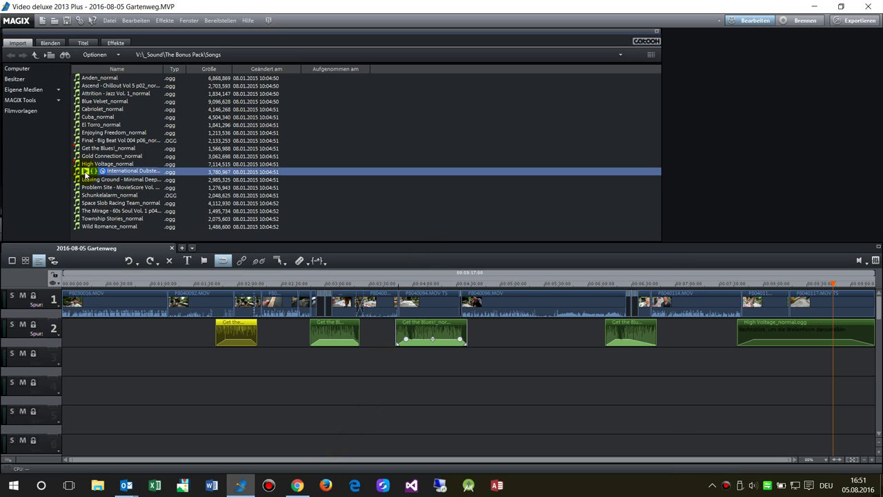
pyautogui.click(85, 179)
pyautogui.click(85, 186)
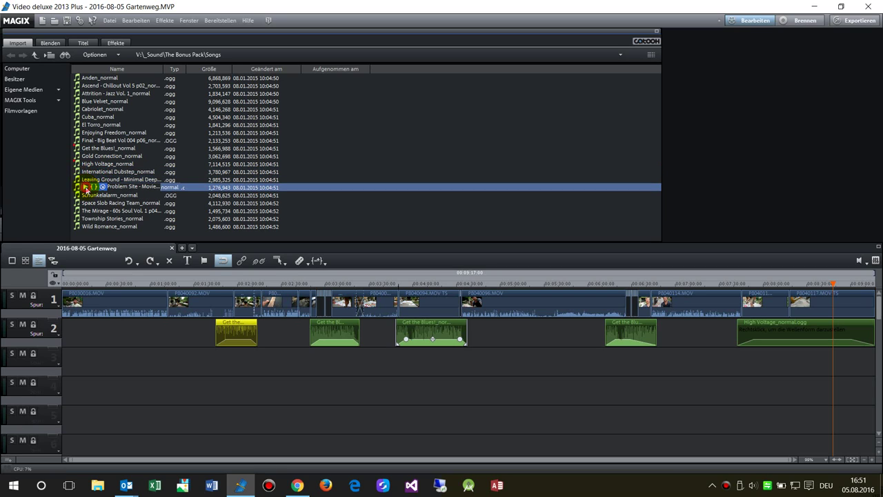
pyautogui.click(85, 196)
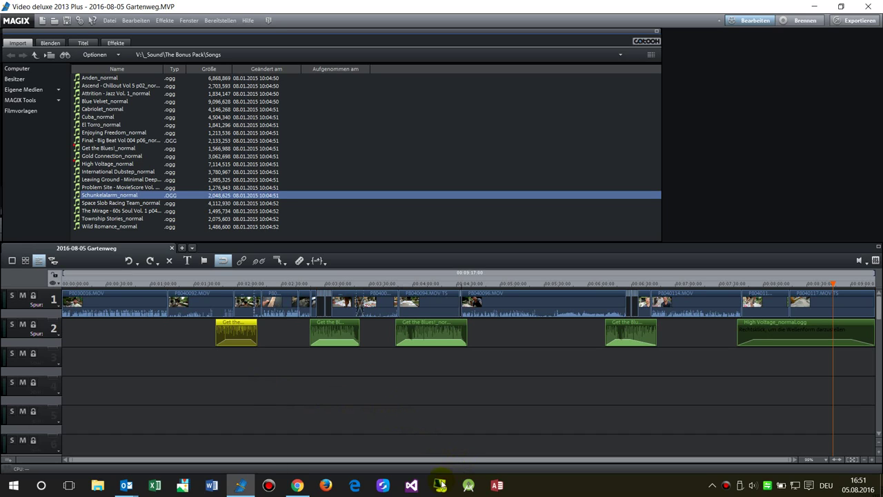
# - Switch to Chrome, open the Audio-Bibliothek among YouTube's Creator Studio video tools and browse its list of free music
pyautogui.click(298, 486)
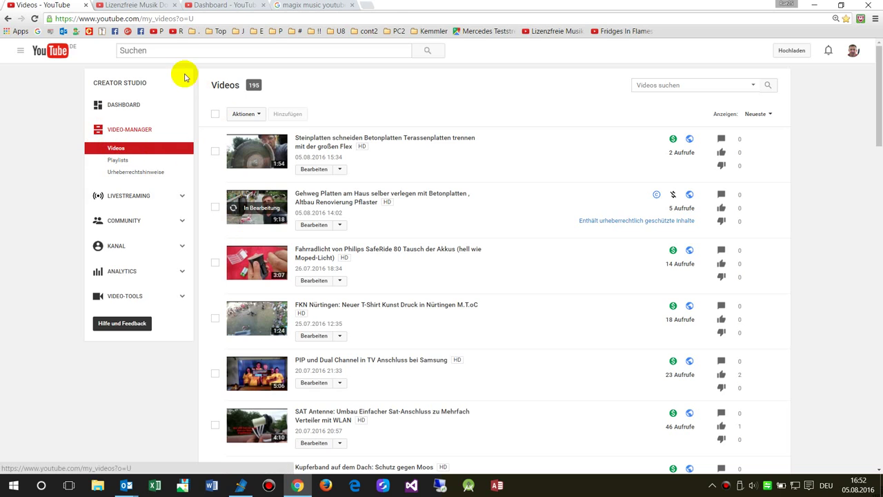
pyautogui.click(854, 53)
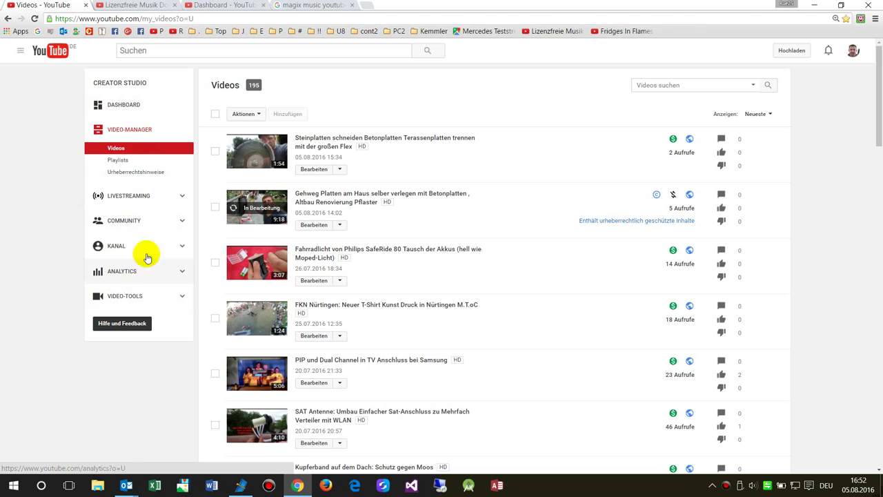
pyautogui.click(121, 296)
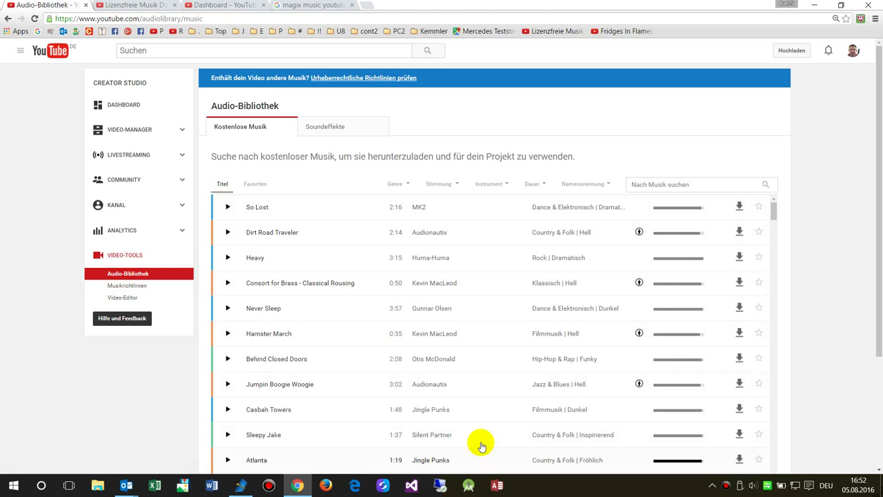
pyautogui.scroll(-7, 532, 311)
pyautogui.scroll(-15, 536, 317)
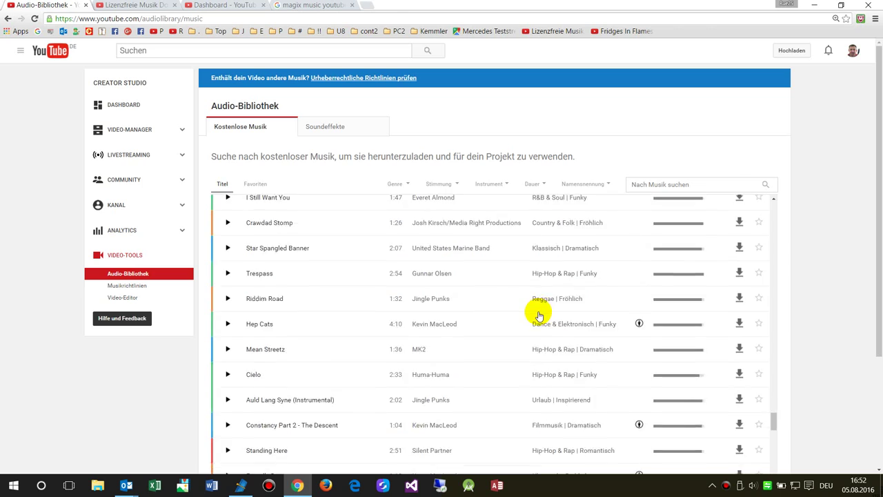
pyautogui.scroll(20, 531, 314)
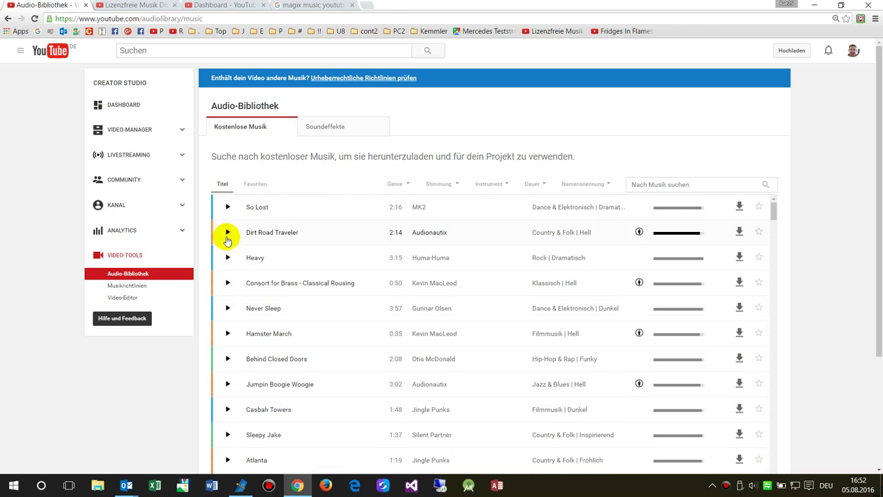
# - Play and download the tracks So Lost and Dirt Road Traveler from the free music list
pyautogui.click(227, 209)
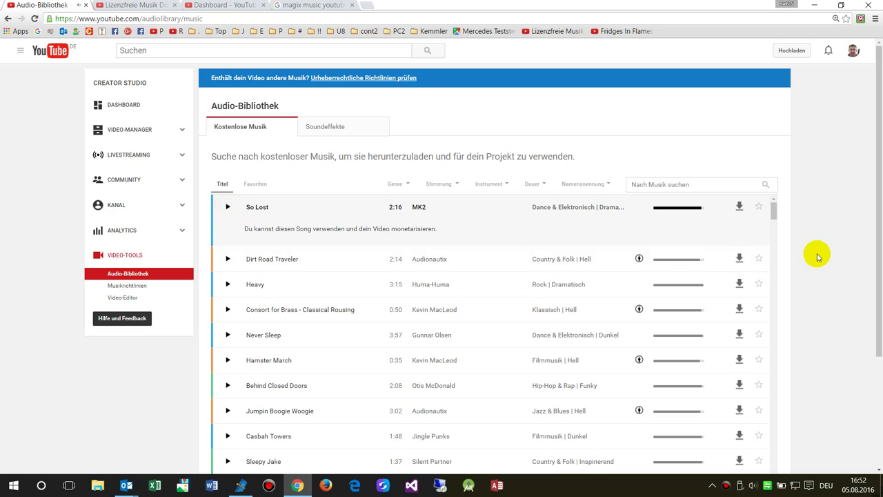
pyautogui.click(738, 207)
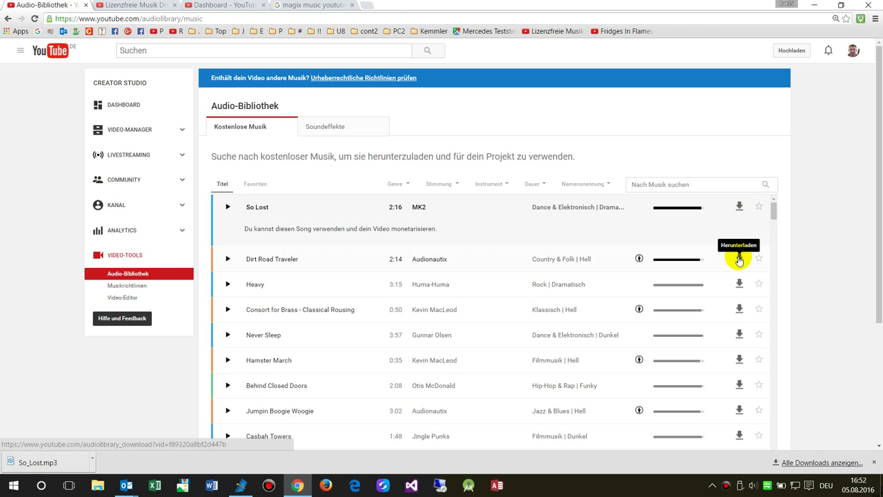
pyautogui.click(227, 260)
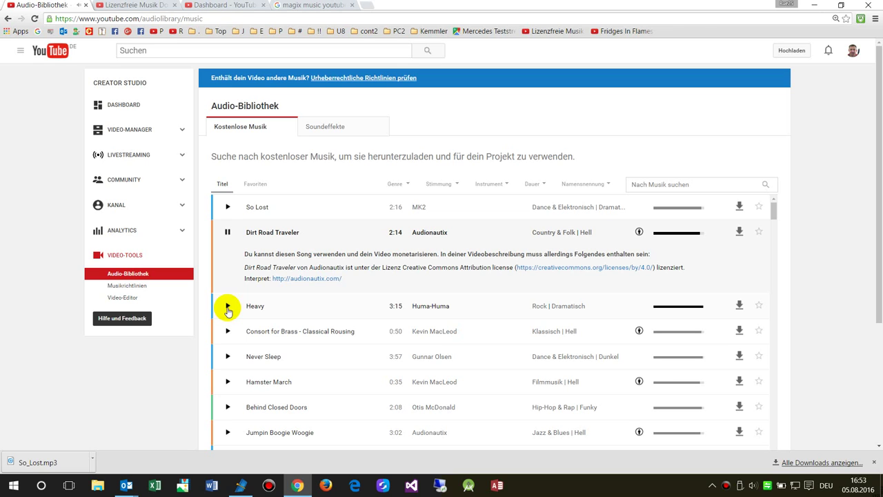
pyautogui.click(739, 231)
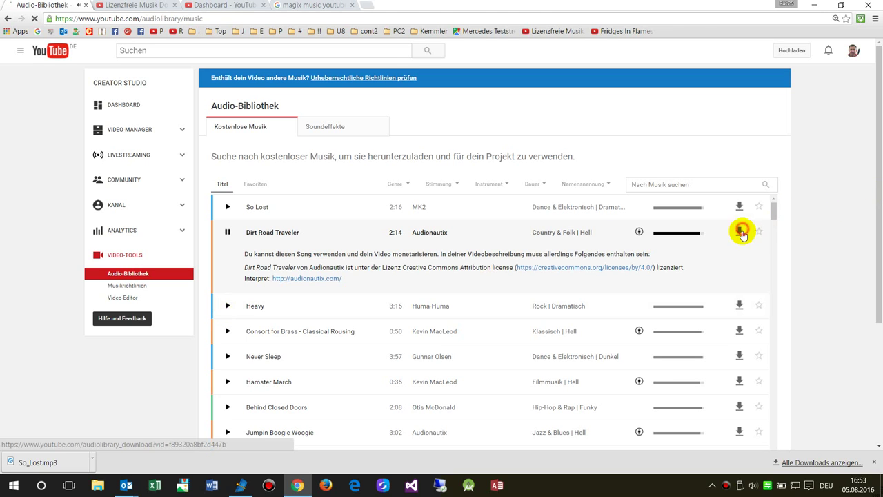
# - Download the tracks Heavy, Never Sleep, Hamster March, Behind Closed Doors and Casbah Towers
pyautogui.click(739, 302)
pyautogui.click(738, 335)
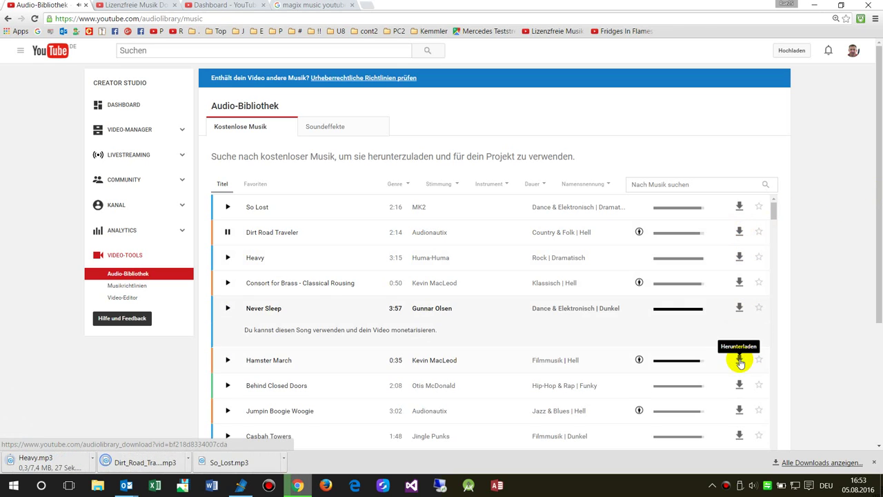
pyautogui.click(739, 360)
pyautogui.click(739, 416)
pyautogui.click(739, 435)
# - Check the licence markers of Sunrise On Mars and Dirt Road Traveler, and stop the playback of Dirt Road Traveler
pyautogui.scroll(-3, 717, 295)
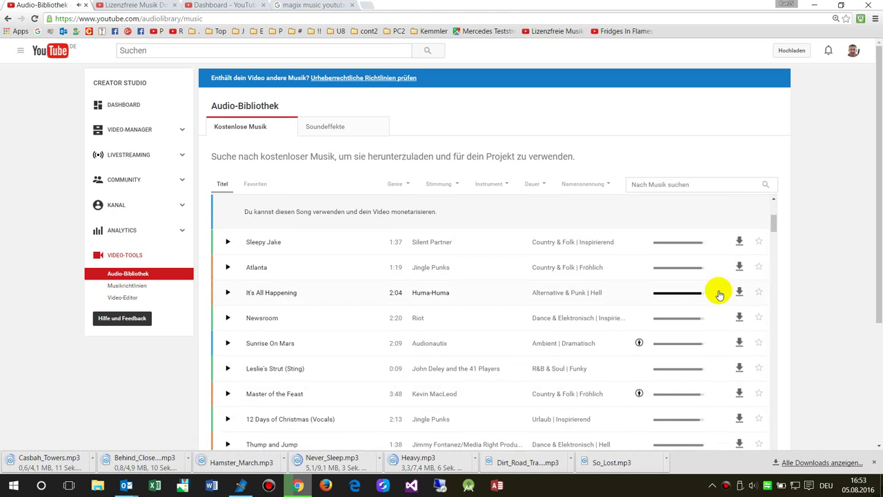
pyautogui.moveTo(639, 333)
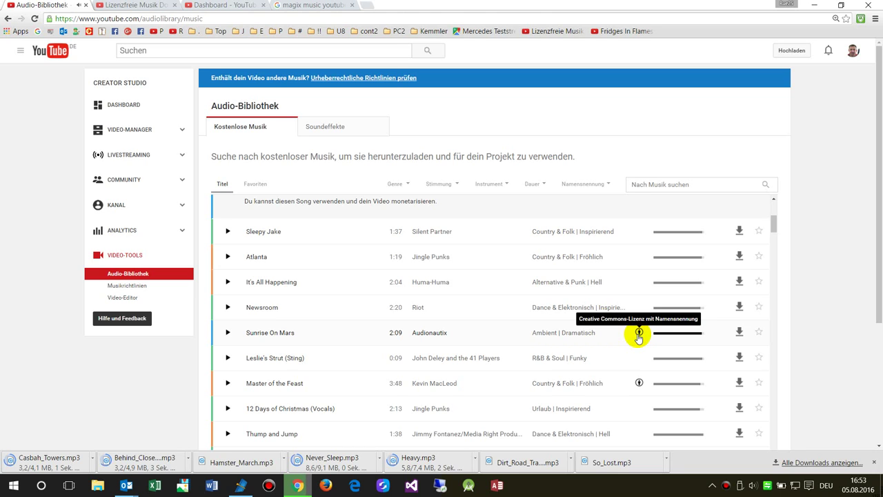
pyautogui.scroll(3, 638, 331)
pyautogui.moveTo(639, 233)
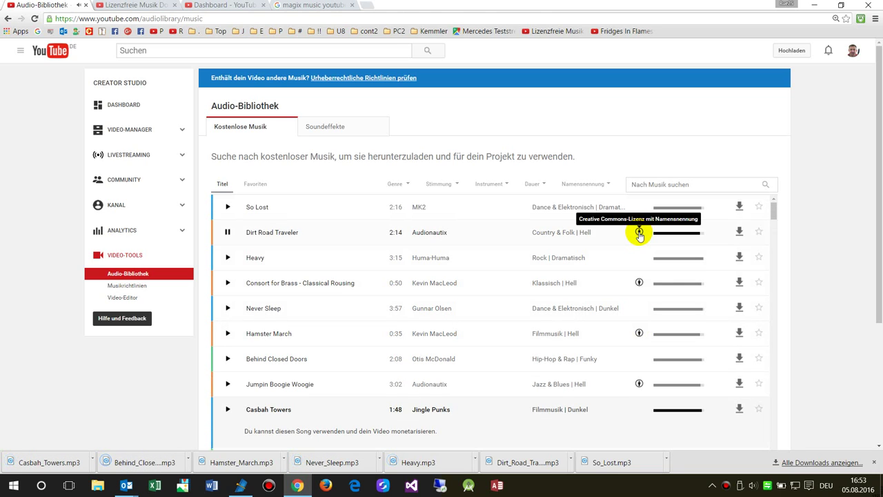
pyautogui.click(227, 232)
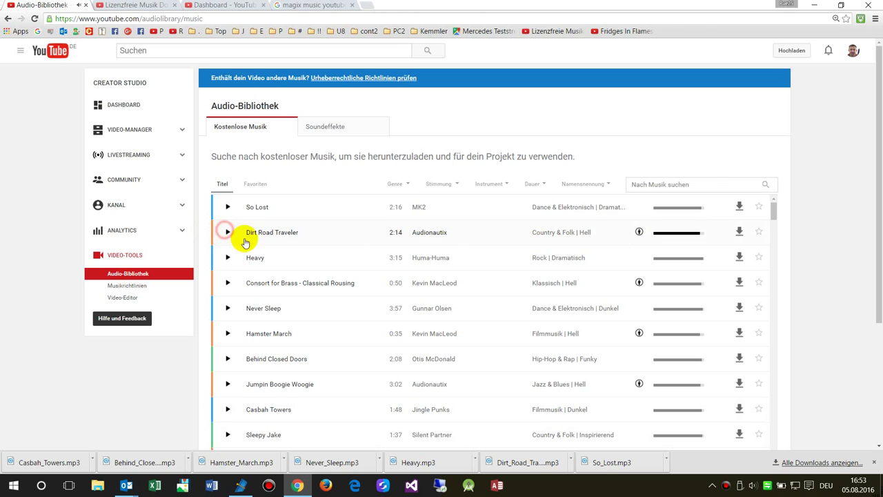
pyautogui.click(507, 266)
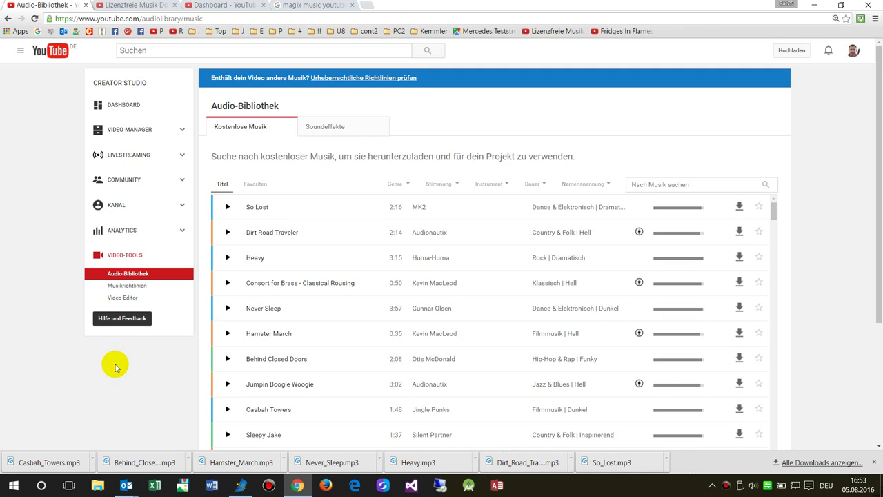
# - Open the download folder from Chrome's downloads list and sort its files by date, newest first
pyautogui.hotkey('ctrl', 'j')
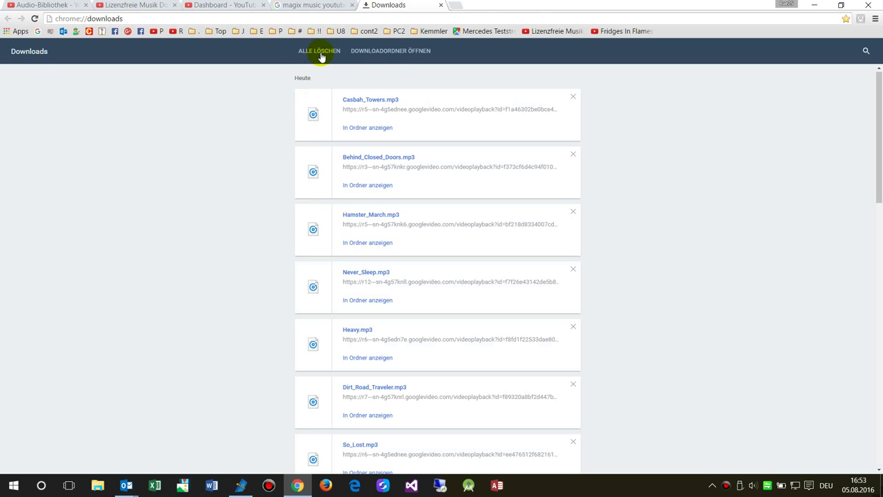
pyautogui.click(389, 49)
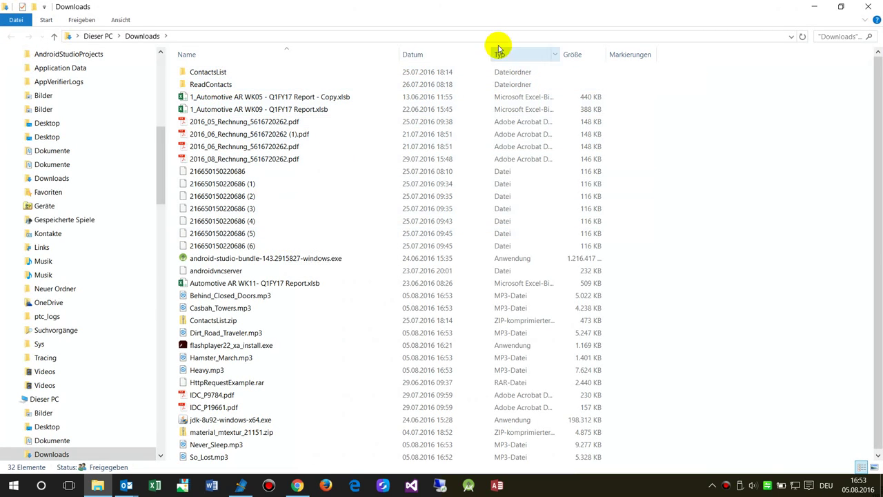
pyautogui.click(445, 55)
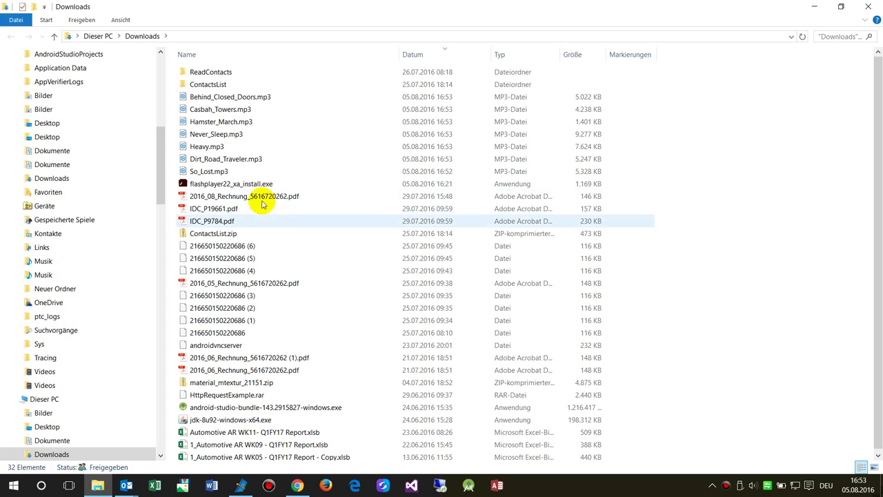
# - Select all items in the Downloads folder, including the downloaded MP3 files, and move them to the recycle bin
pyautogui.click(223, 96)
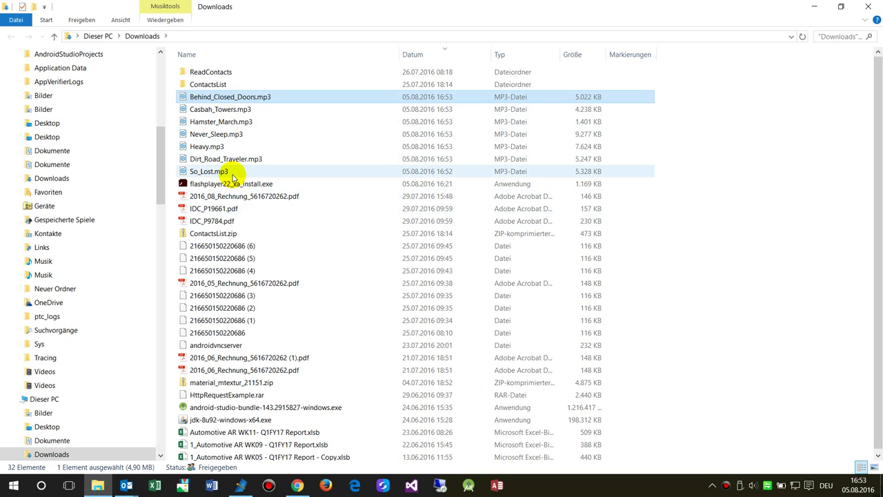
pyautogui.keyDown('shift'); pyautogui.click(233, 174); pyautogui.keyUp('shift')
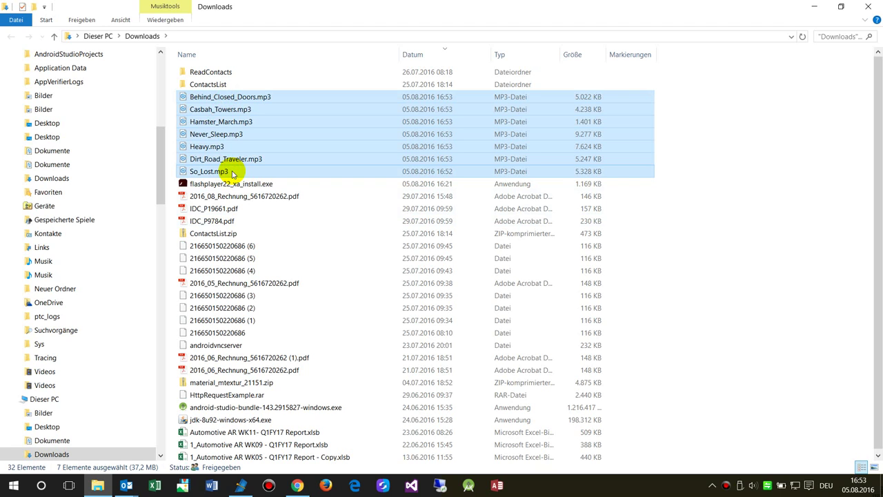
pyautogui.hotkey('ctrl', 'a')
pyautogui.press('Delete')
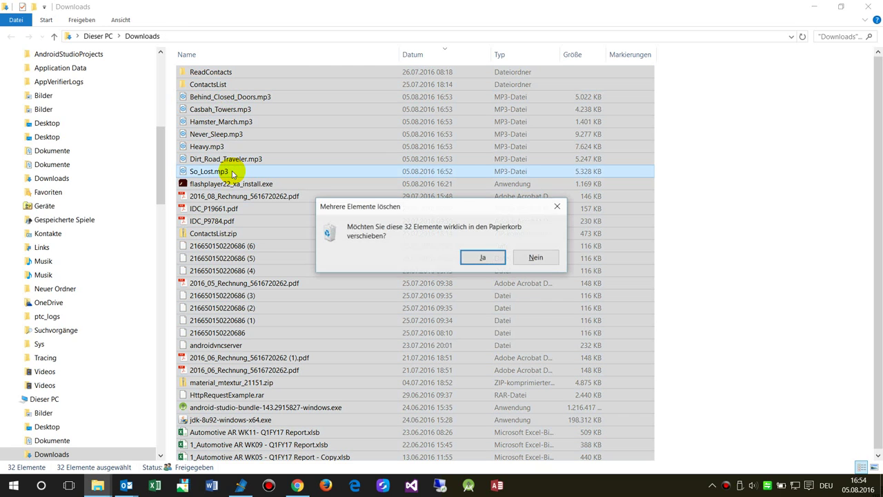
pyautogui.press('Escape')
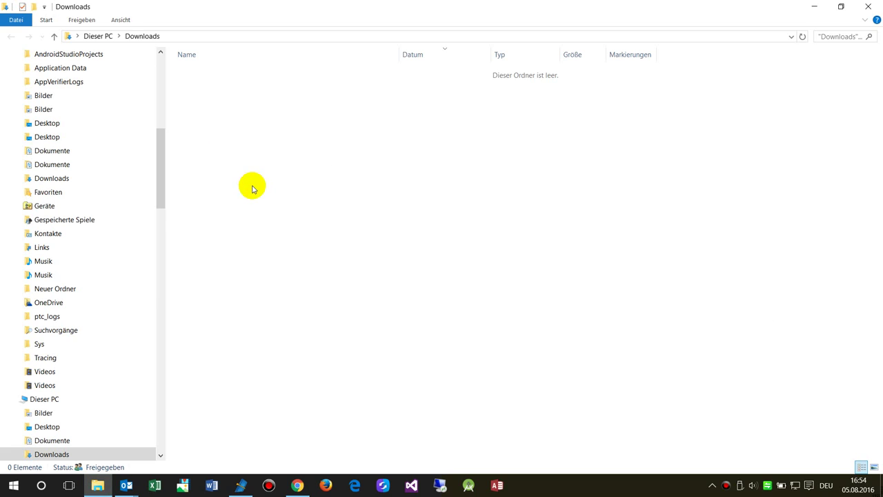
# - Switch back to the Audio-Bibliothek in Chrome and examine the licence markers of Dirt Road Traveler and Consort for Brass
pyautogui.hotkey('alt', 'Tab')
pyautogui.hotkey('alt', 'Tab')
pyautogui.hotkey('alt', 'Tab')
pyautogui.hotkey('alt', 'Tab')
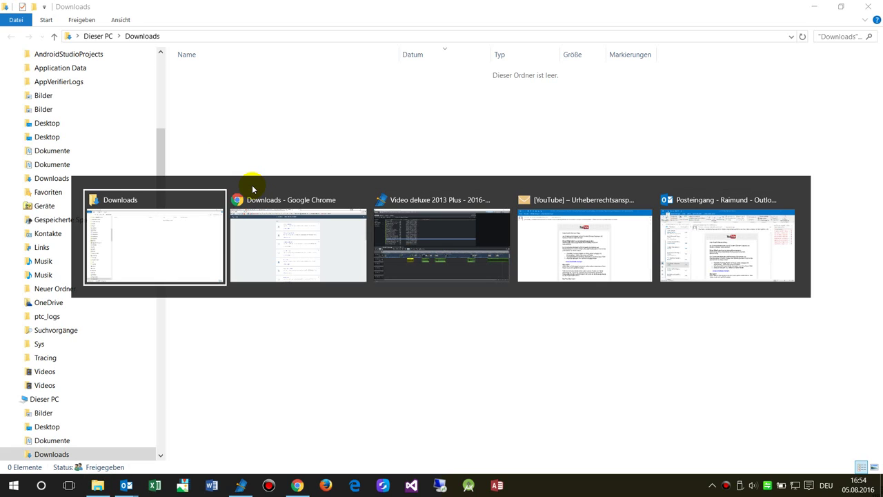
pyautogui.click(252, 188)
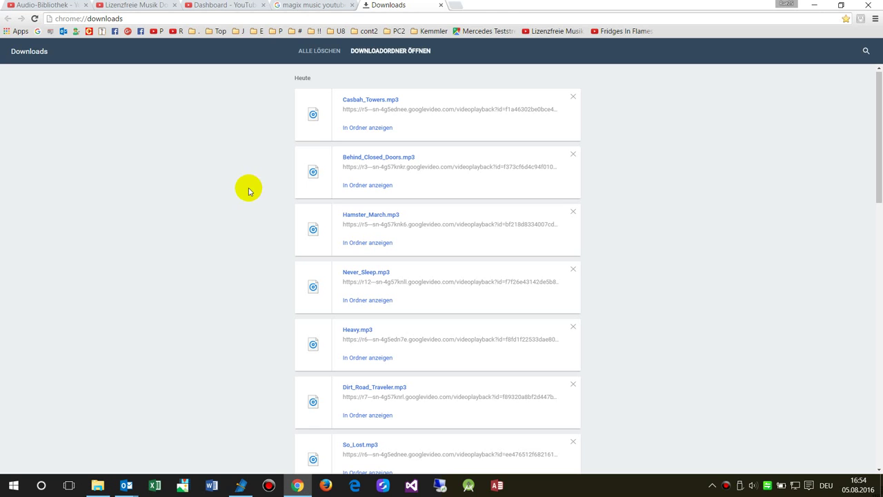
pyautogui.click(303, 5)
pyautogui.click(218, 5)
pyautogui.click(149, 5)
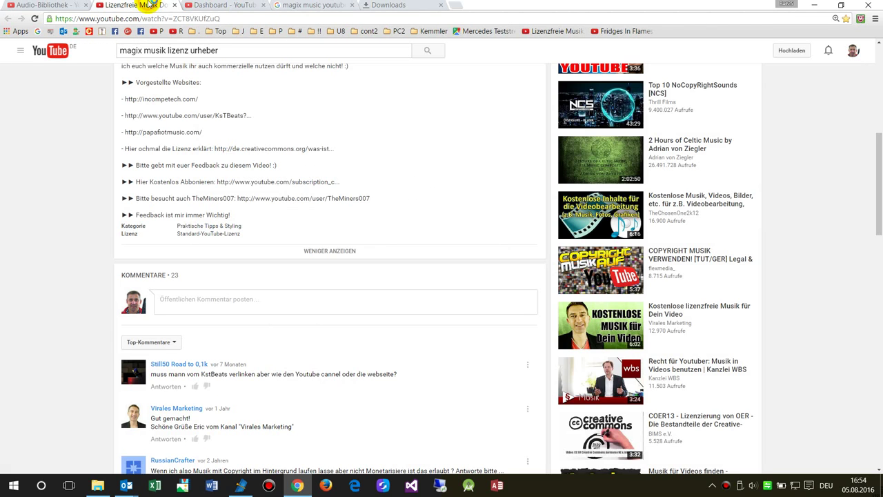
pyautogui.click(55, 5)
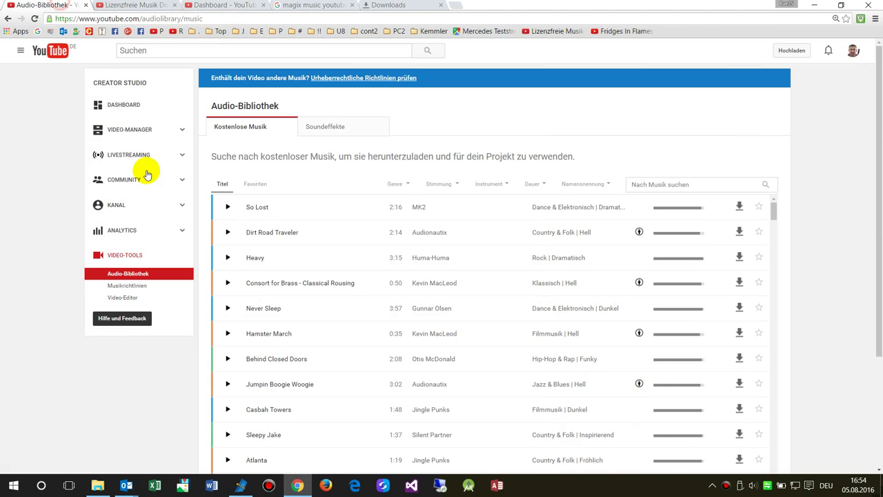
pyautogui.moveTo(641, 234)
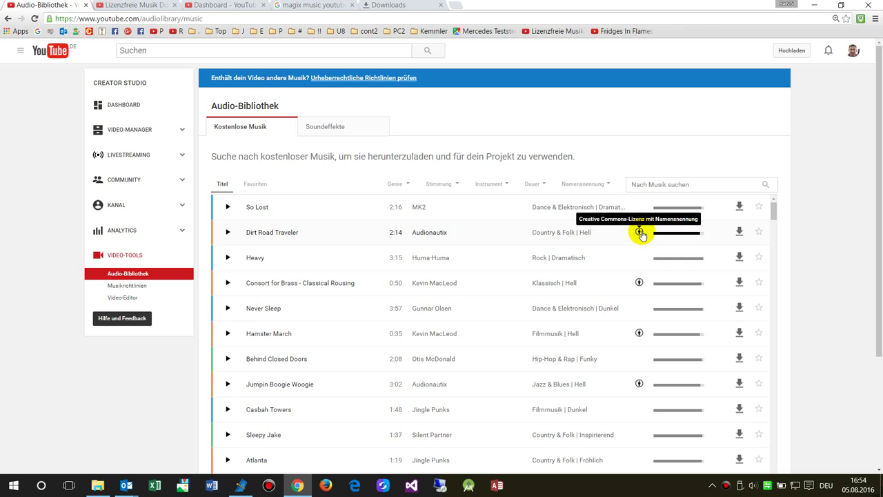
pyautogui.moveTo(637, 281)
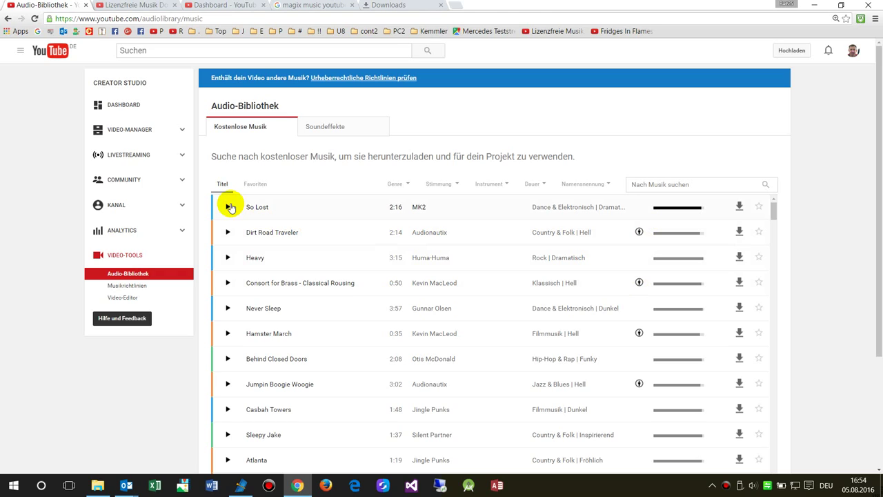
# - Download So Lost, Heavy, Never Sleep, Behind Closed Doors and Casbah Towers from the Audio-Bibliothek
pyautogui.click(737, 207)
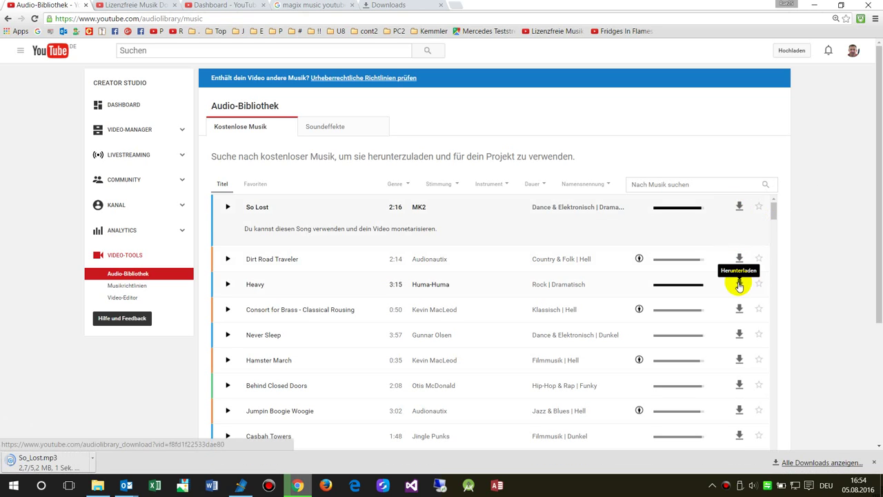
pyautogui.click(738, 282)
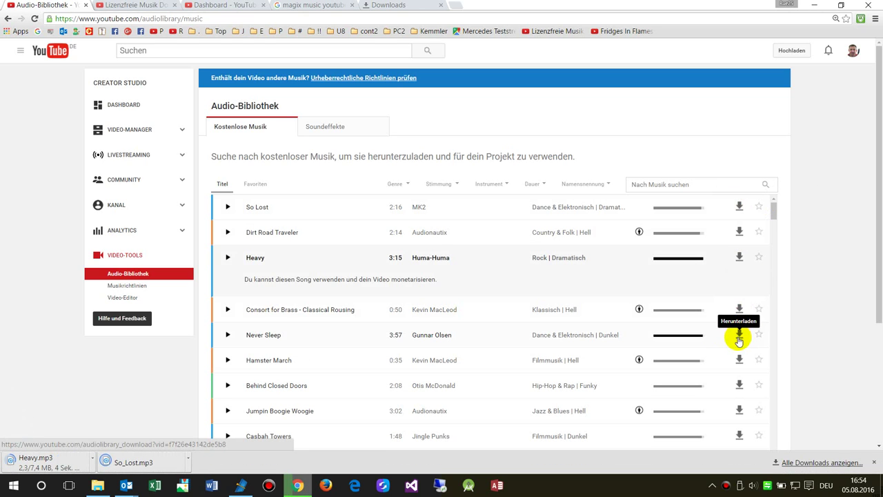
pyautogui.click(739, 338)
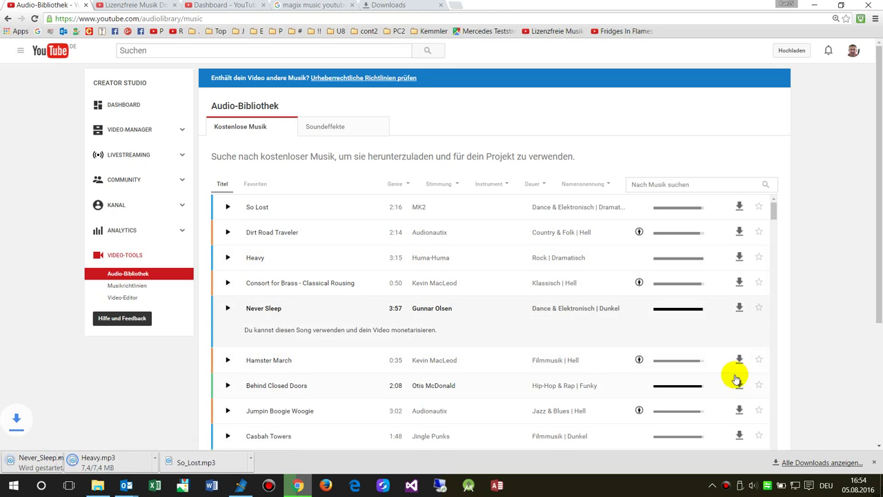
pyautogui.click(738, 384)
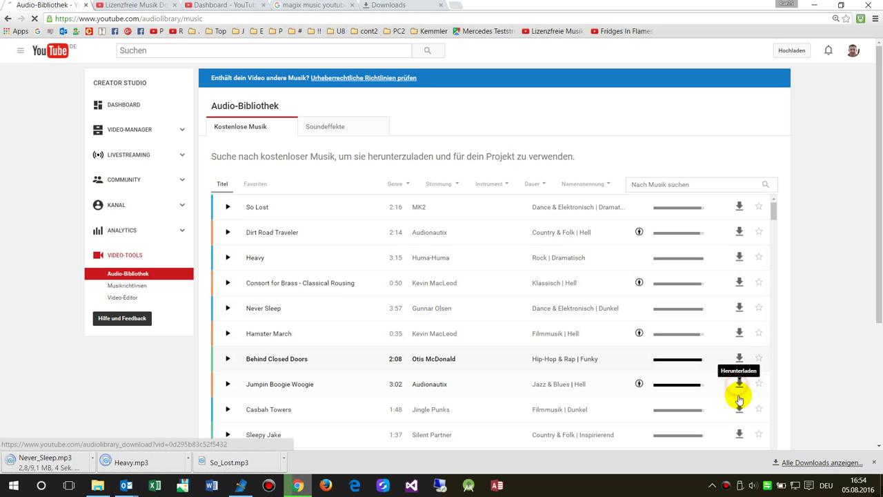
pyautogui.click(740, 433)
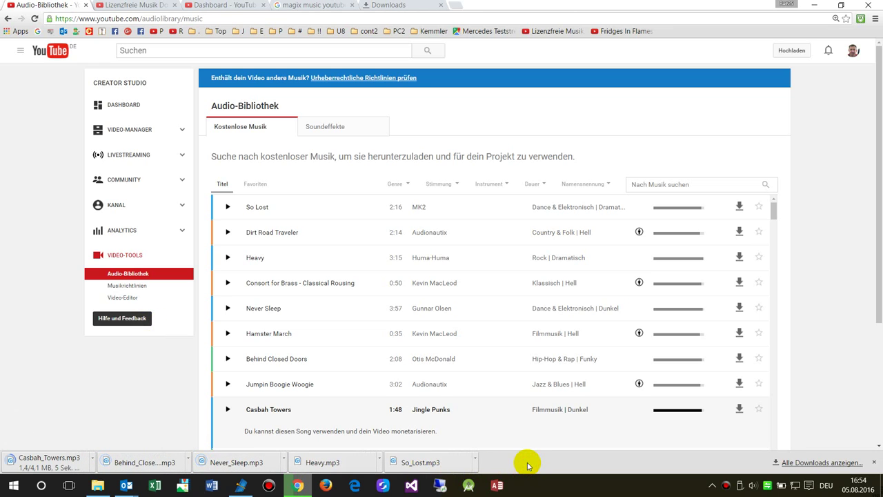
# - Open the download folder from Chrome's downloads list and check the newly downloaded MP3 files
pyautogui.hotkey('ctrl', 'j')
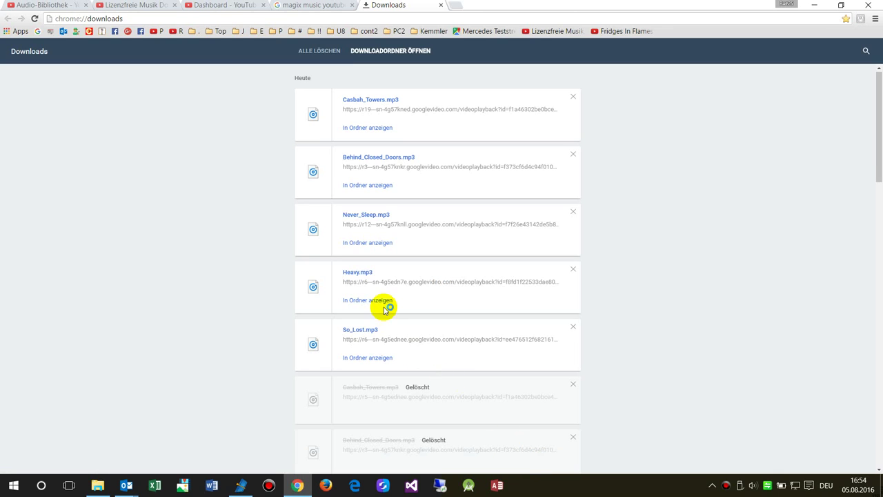
pyautogui.click(403, 55)
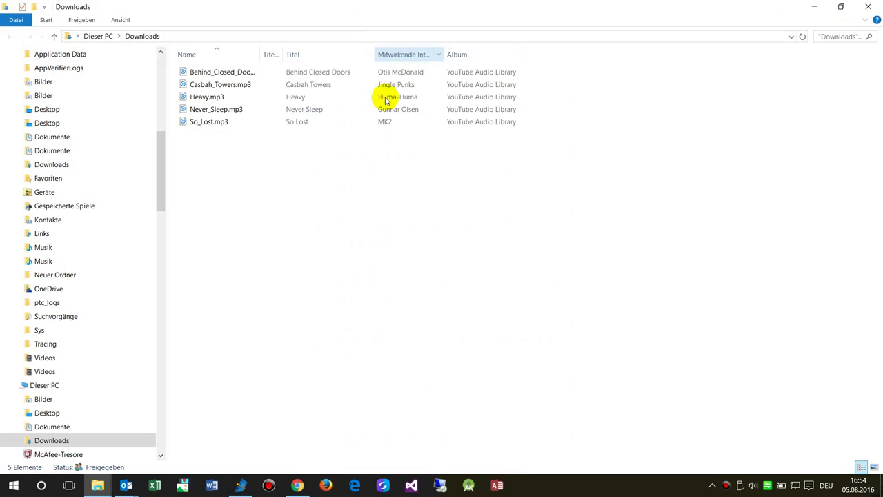
pyautogui.click(208, 75)
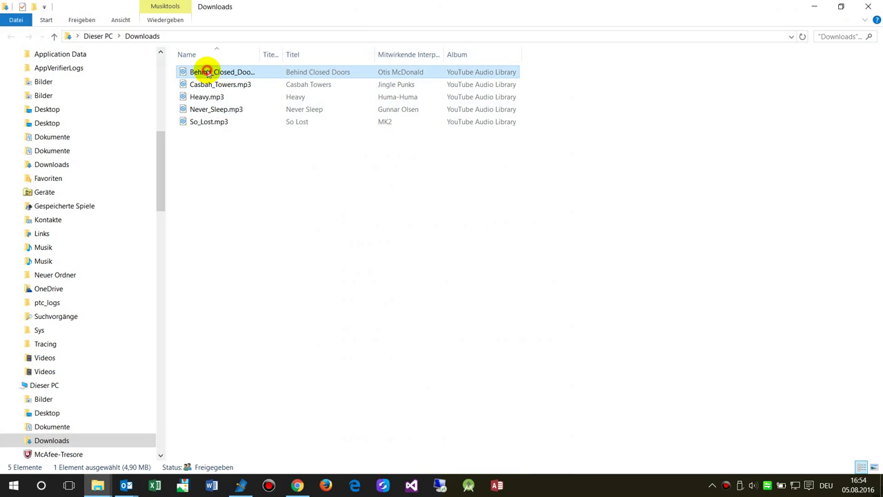
pyautogui.keyDown('shift'); pyautogui.click(219, 123); pyautogui.keyUp('shift')
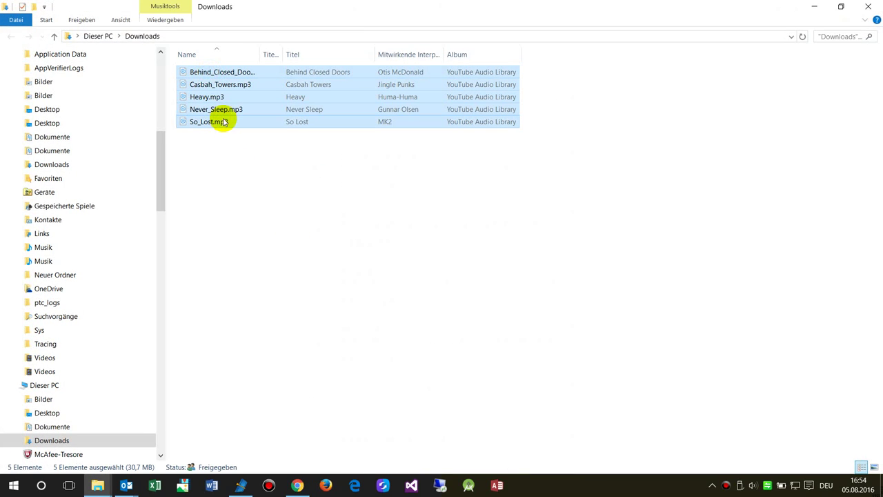
pyautogui.click(231, 169)
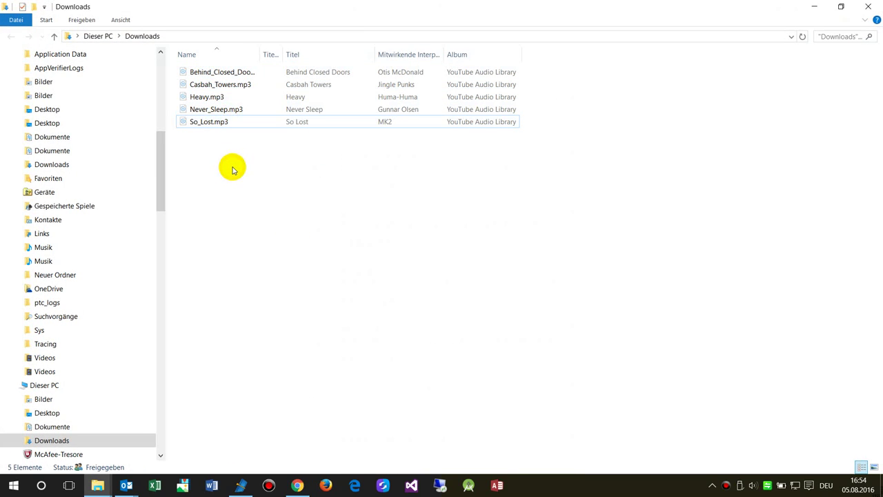
# - Create a folder named Lizenzfreie Musik inside the Downloads folder
pyautogui.rightClick(217, 156)
pyautogui.moveTo(262, 310)
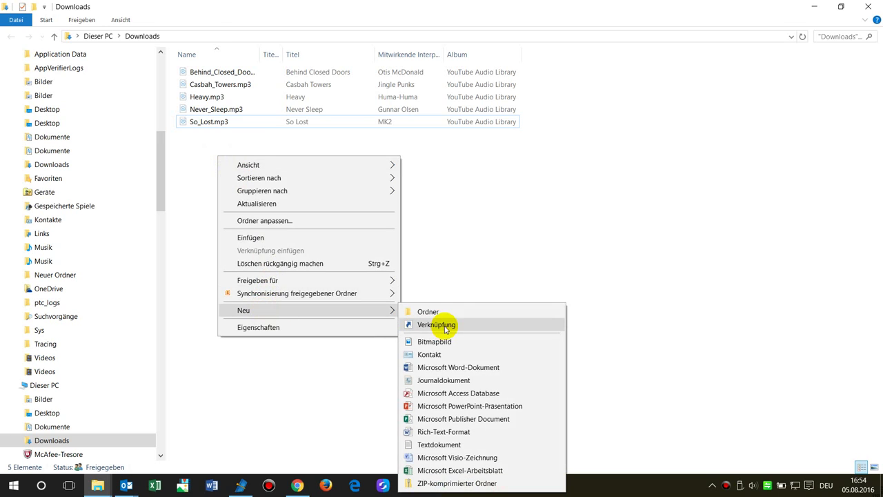
pyautogui.click(444, 312)
pyautogui.write('Lizenzfreie Musik')
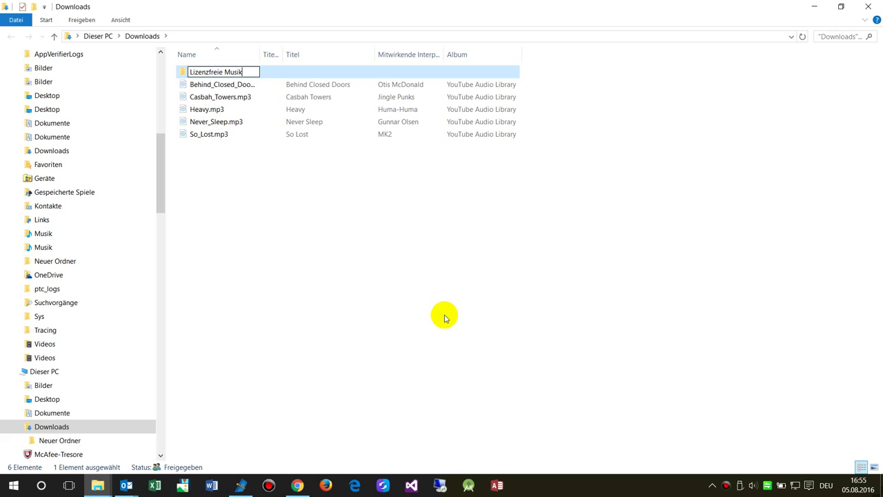
pyautogui.press('Return')
# - Move all the MP3 files in Downloads, from Behind_Closed_Doors to So_Lost, into the Lizenzfreie Musik folder
pyautogui.click(195, 84)
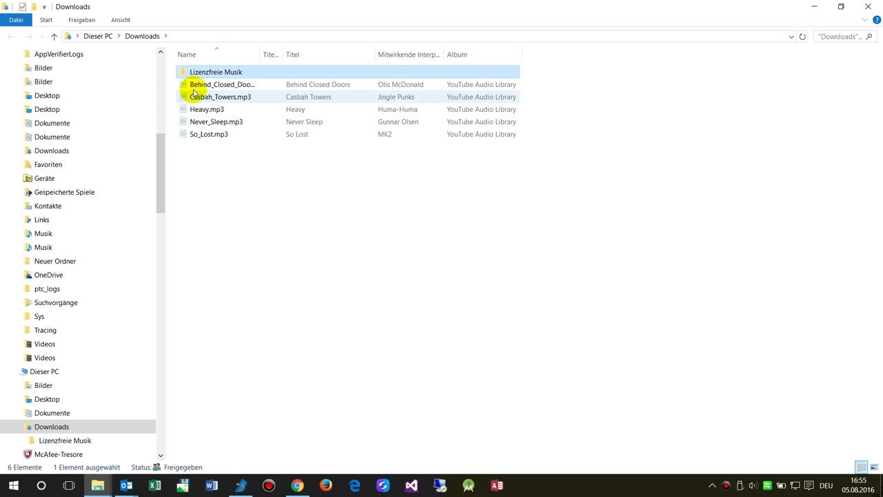
pyautogui.keyDown('shift'); pyautogui.click(199, 132); pyautogui.keyUp('shift')
pyautogui.moveTo(203, 85)
pyautogui.mouseDown()
pyautogui.moveTo(207, 78)
pyautogui.moveTo(211, 90)
pyautogui.moveTo(214, 73)
pyautogui.mouseUp()
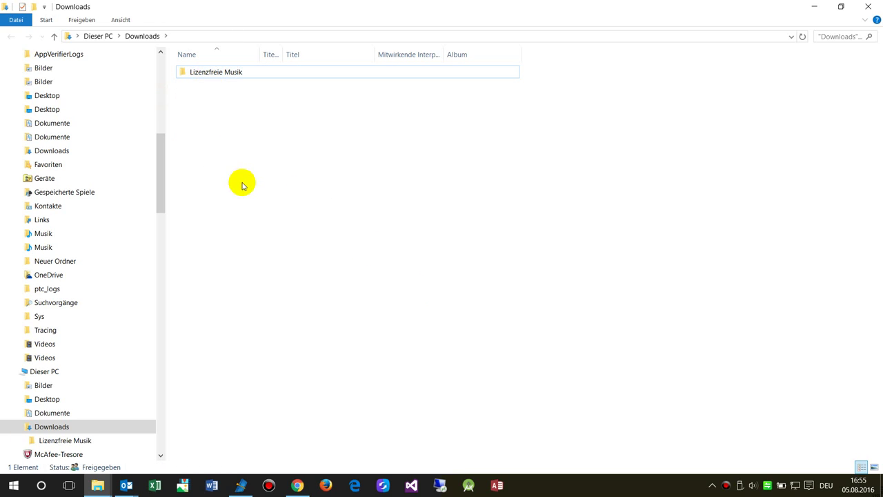
# - Switch to the Gartenweg project in MAGIX Video deluxe and deselect the first Get the Blues music clip on track 2
pyautogui.hotkey('alt', 'Tab')
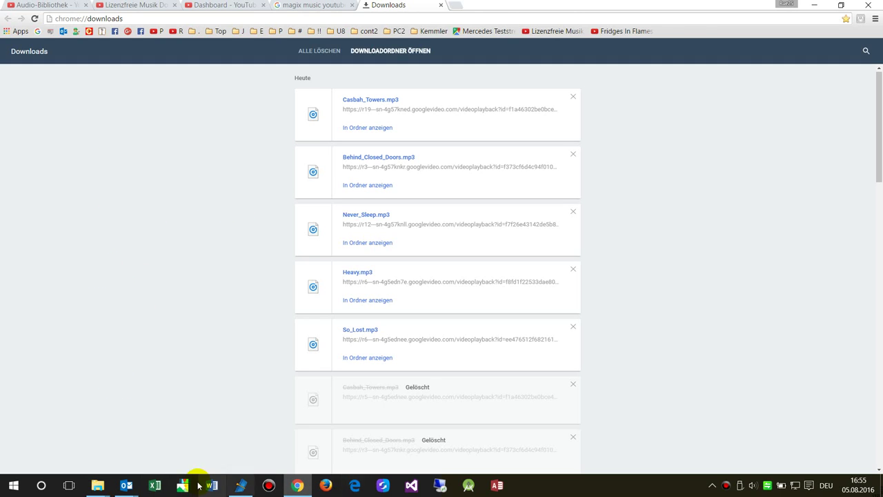
pyautogui.click(240, 485)
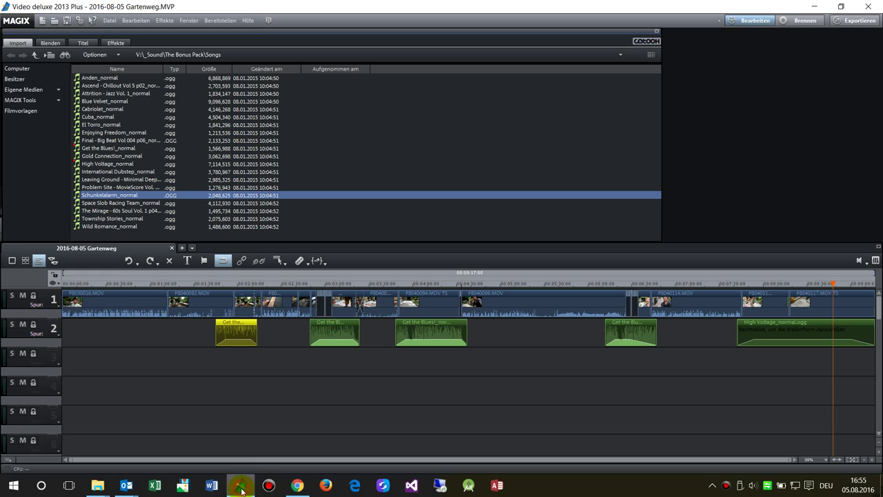
pyautogui.click(234, 360)
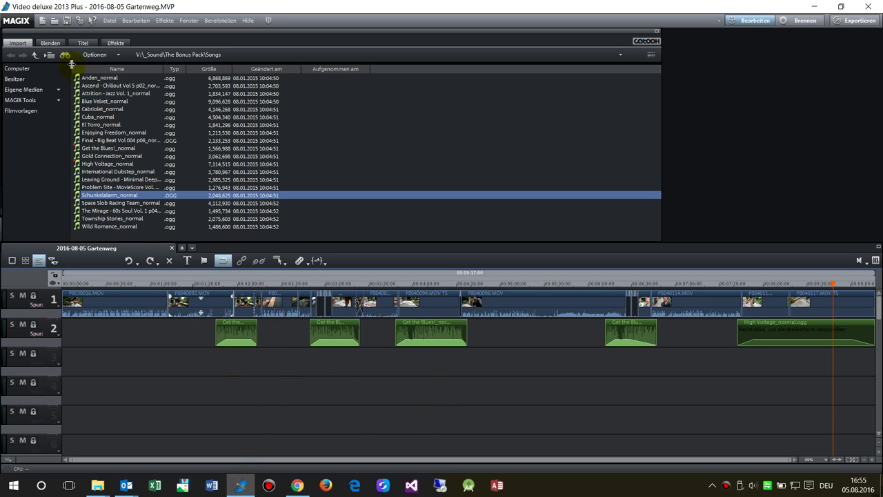
pyautogui.click(109, 21)
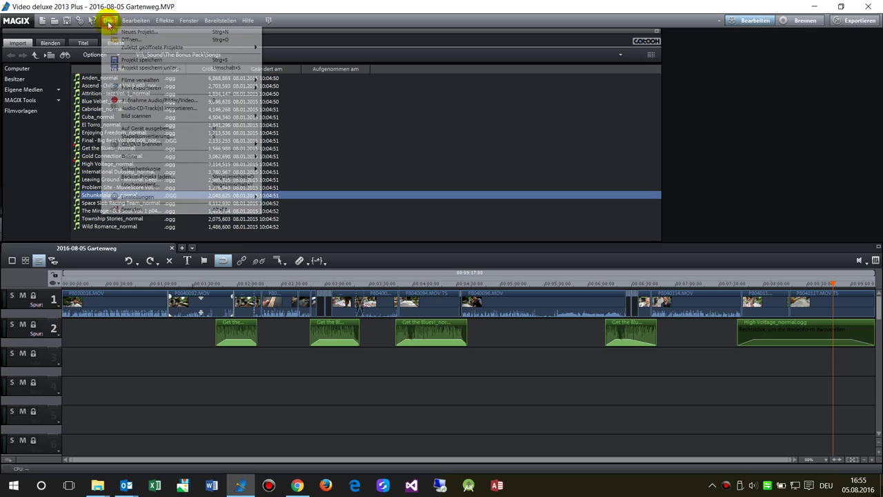
pyautogui.moveTo(149, 80)
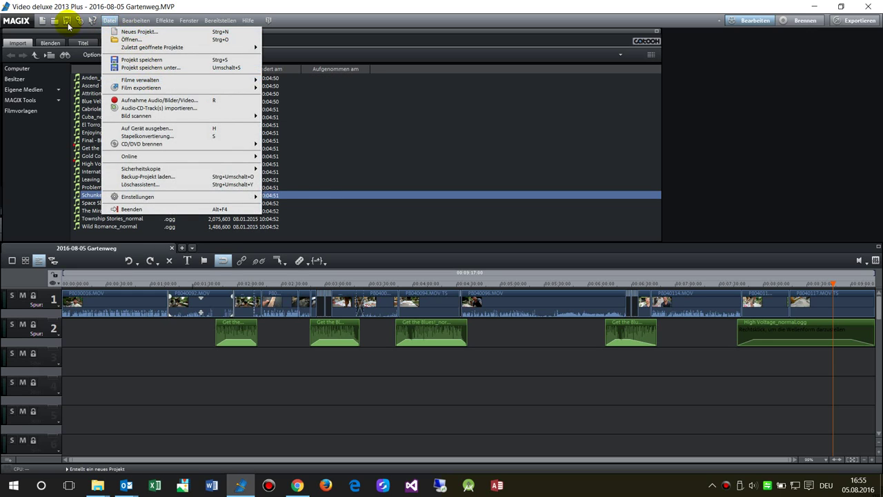
pyautogui.click(189, 21)
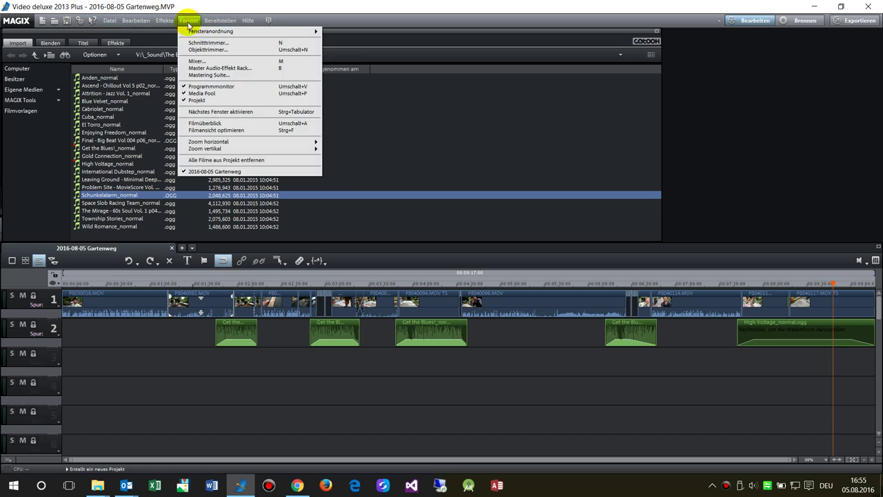
pyautogui.click(23, 45)
pyautogui.click(259, 355)
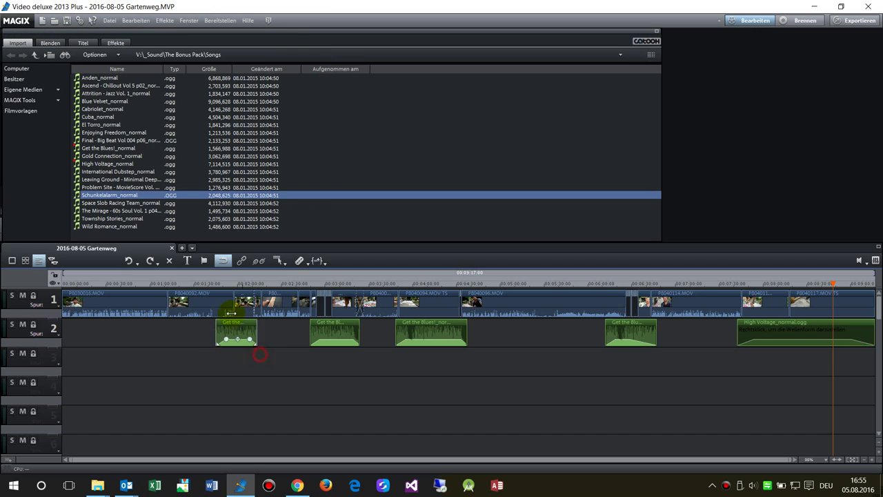
pyautogui.click(233, 324)
# - Try to bring back the collapsed programme monitor by widening it, and stretch the timeline back to full width
pyautogui.moveTo(6, 228); pyautogui.dragTo(191, 225)
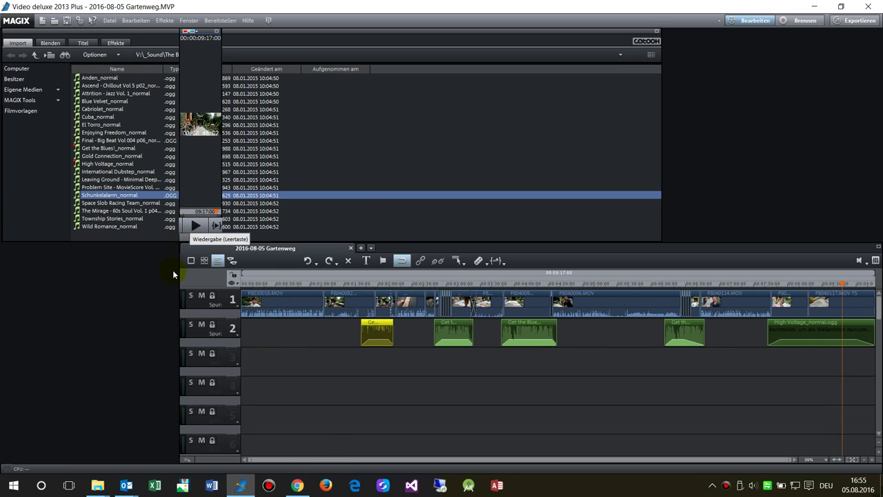
pyautogui.moveTo(178, 264); pyautogui.dragTo(7, 264)
pyautogui.click(211, 210)
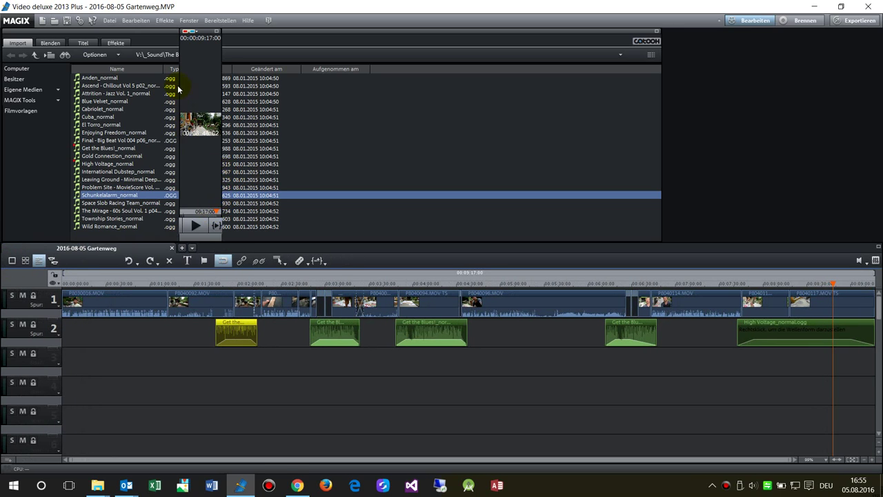
# - Restore the standard window arrangement and narrow the programme monitor to give the media pool more room
pyautogui.click(247, 20)
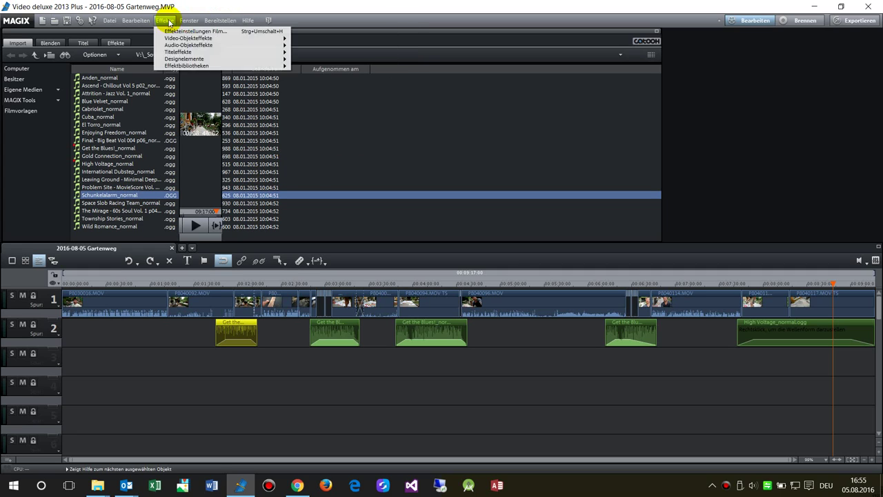
pyautogui.moveTo(189, 20)
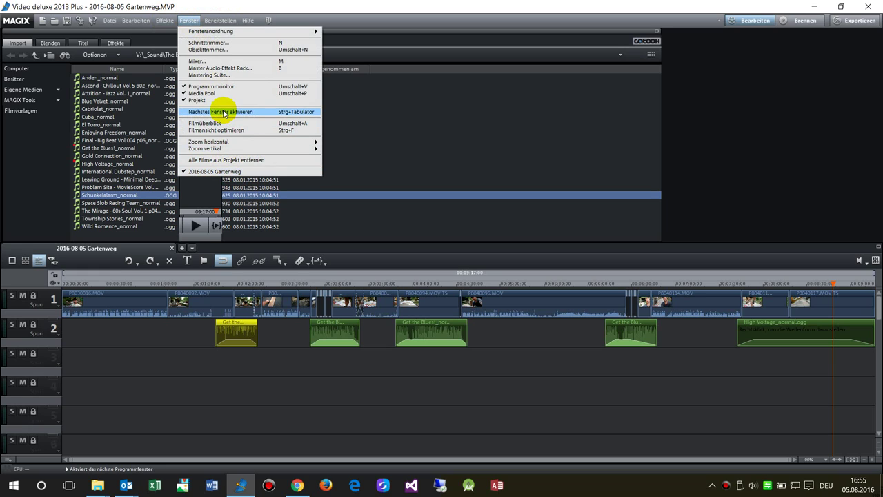
pyautogui.moveTo(228, 30)
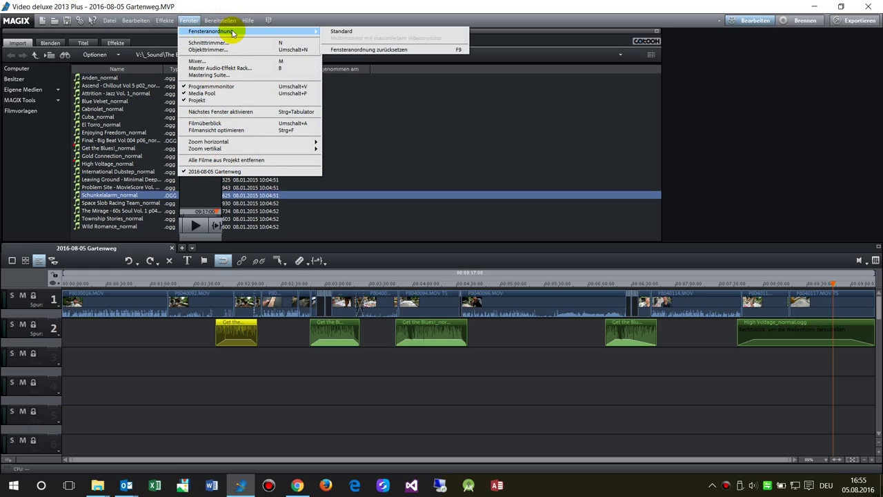
pyautogui.click(356, 39)
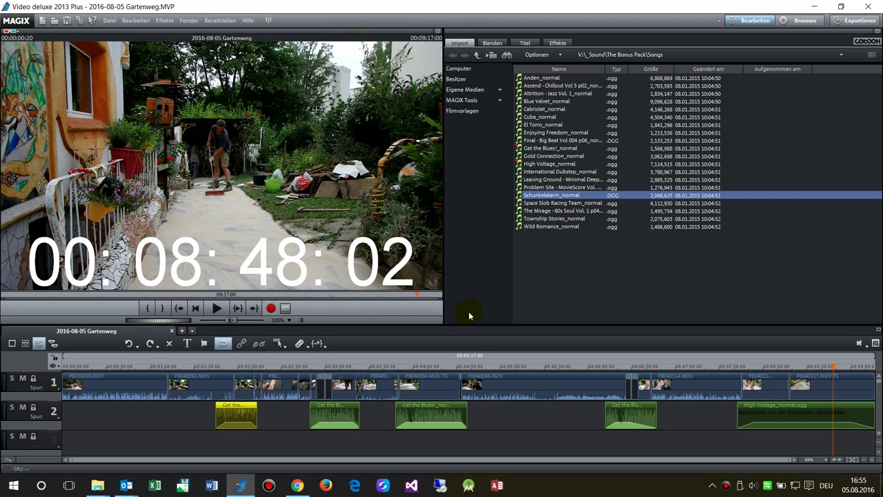
pyautogui.moveTo(444, 311); pyautogui.dragTo(193, 304)
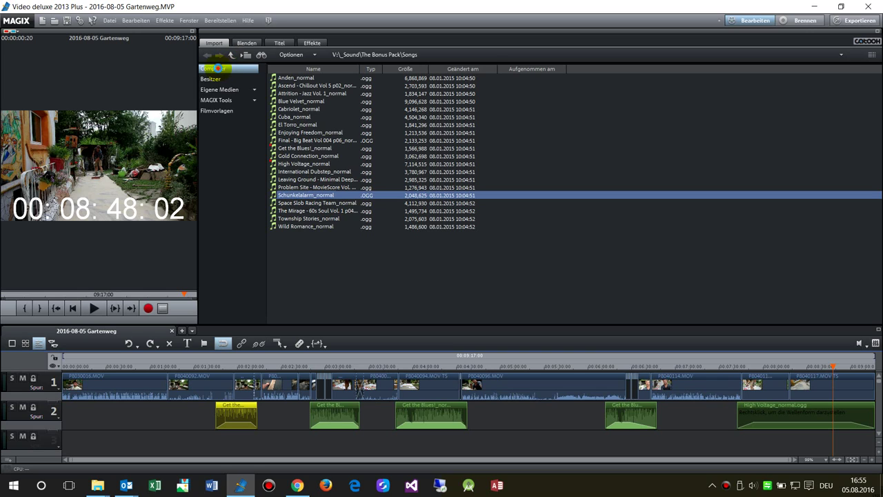
# - Browse the media pool to the Lizenzfreie Musik folder inside the user's Downloads folder
pyautogui.click(218, 69)
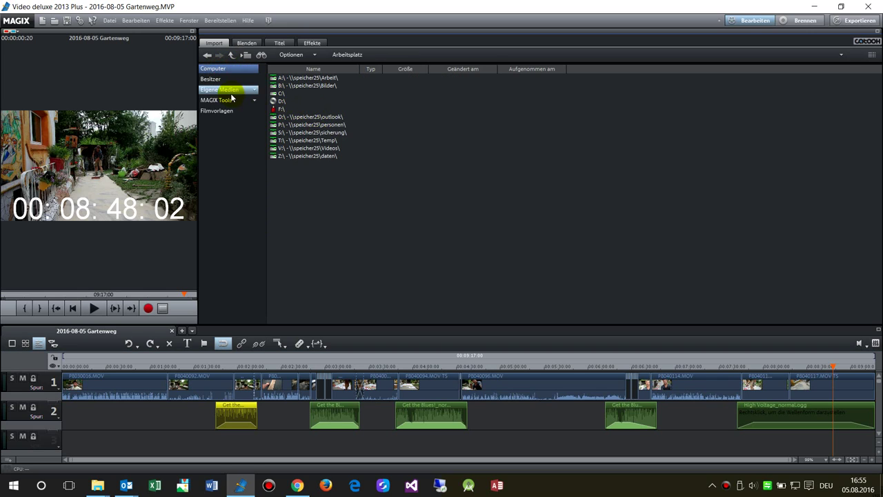
pyautogui.click(215, 80)
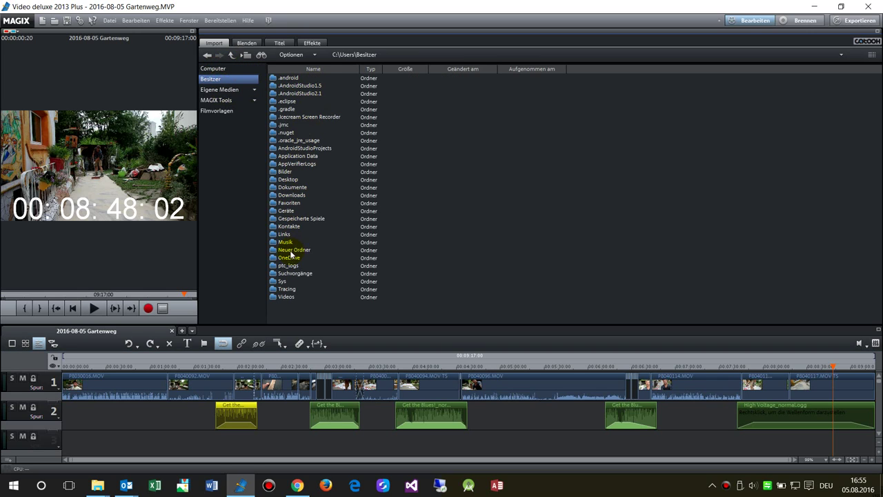
pyautogui.doubleClick(274, 196)
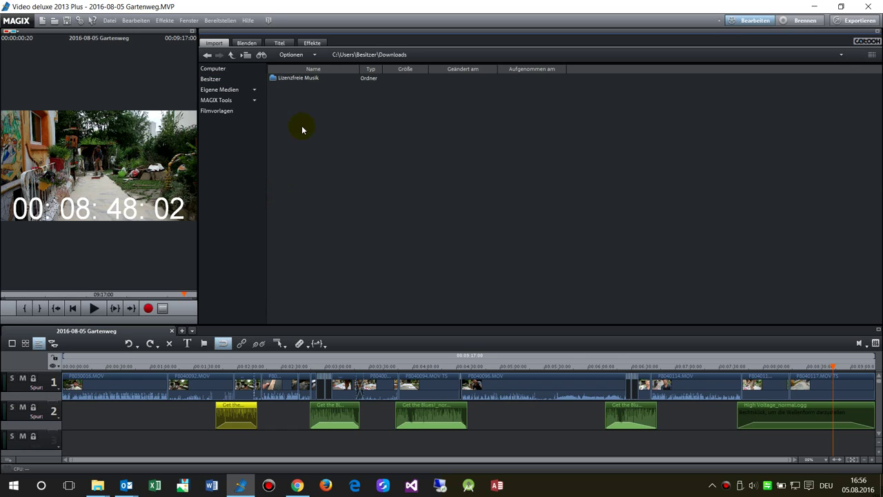
pyautogui.doubleClick(291, 79)
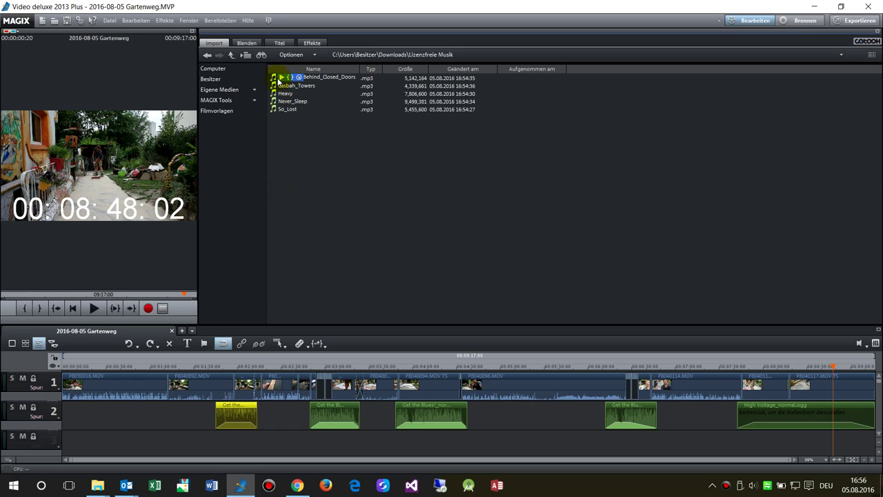
# - Preview the tracks Behind_Closed_Doors, Casbah_Towers and Heavy in the media pool
pyautogui.click(282, 85)
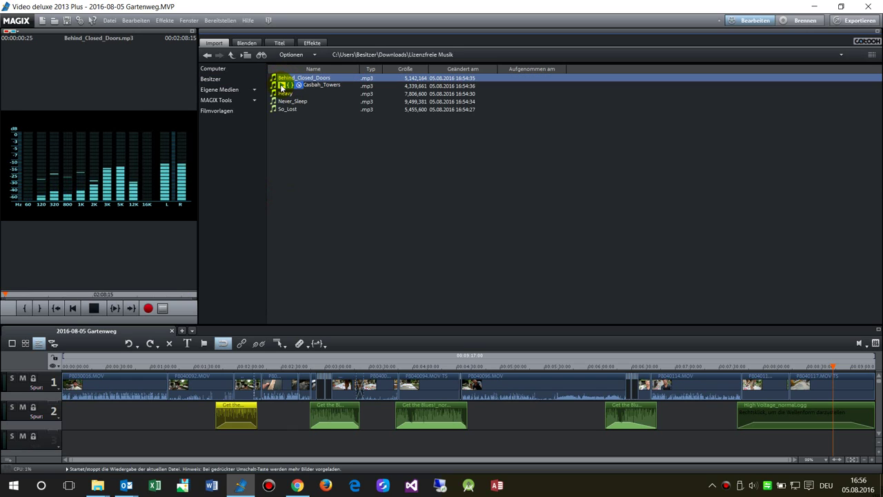
pyautogui.click(282, 86)
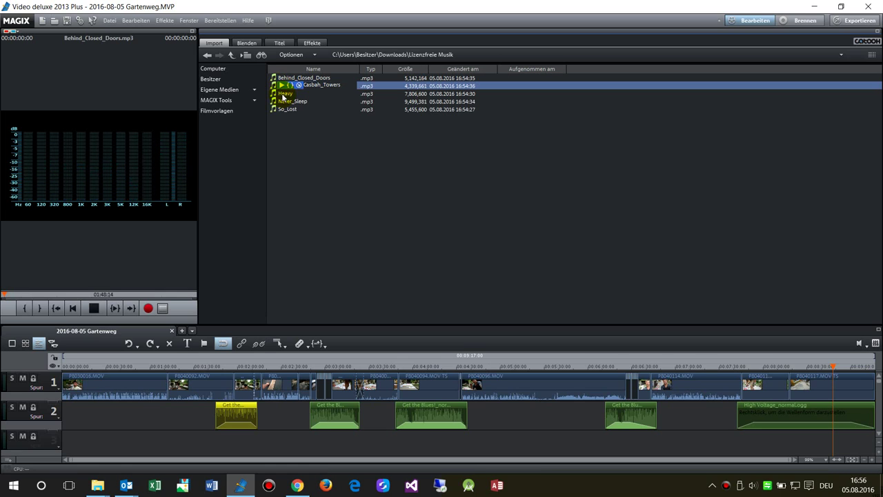
pyautogui.click(282, 94)
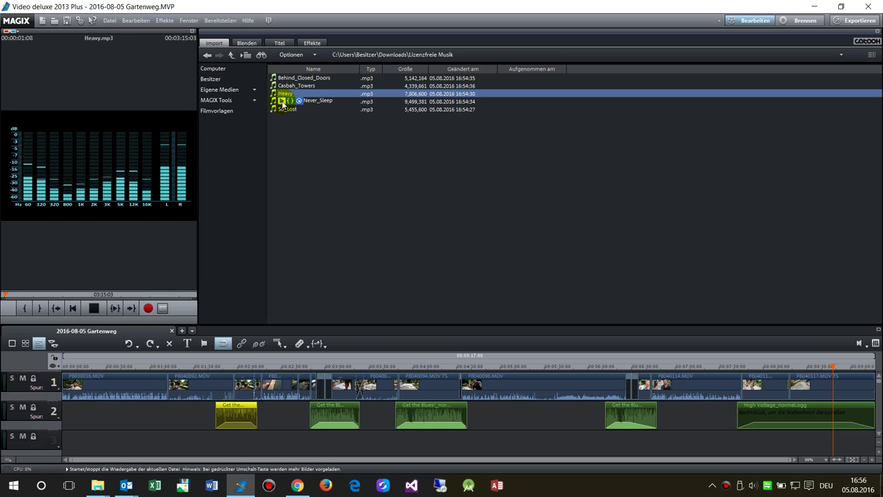
# - Preview the tracks Never_Sleep and So_Lost, and place So_Lost on track 3 of the timeline
pyautogui.click(282, 101)
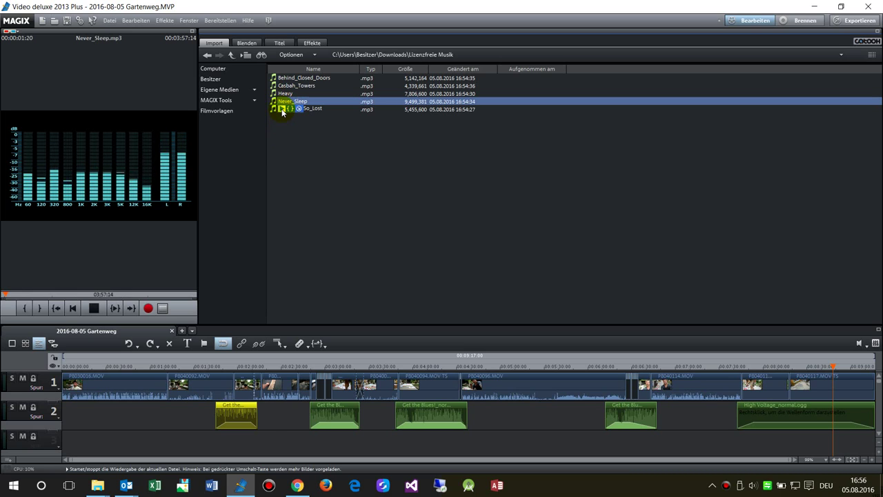
pyautogui.click(281, 109)
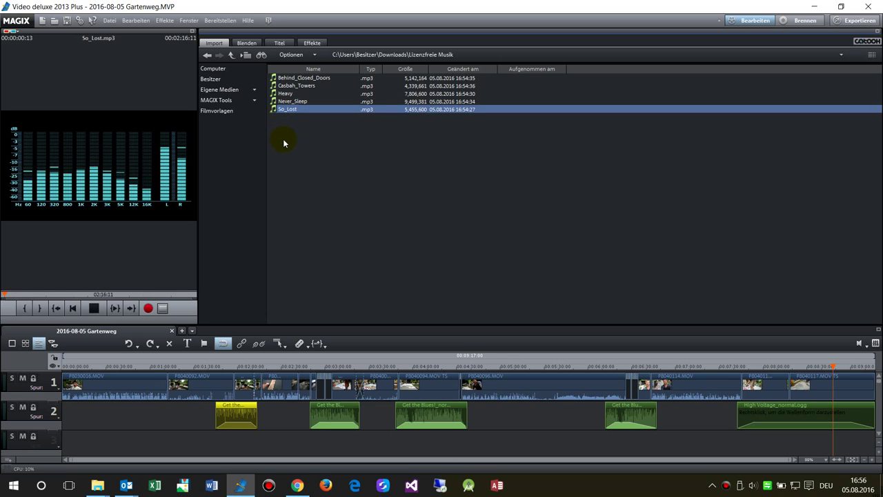
pyautogui.moveTo(278, 109)
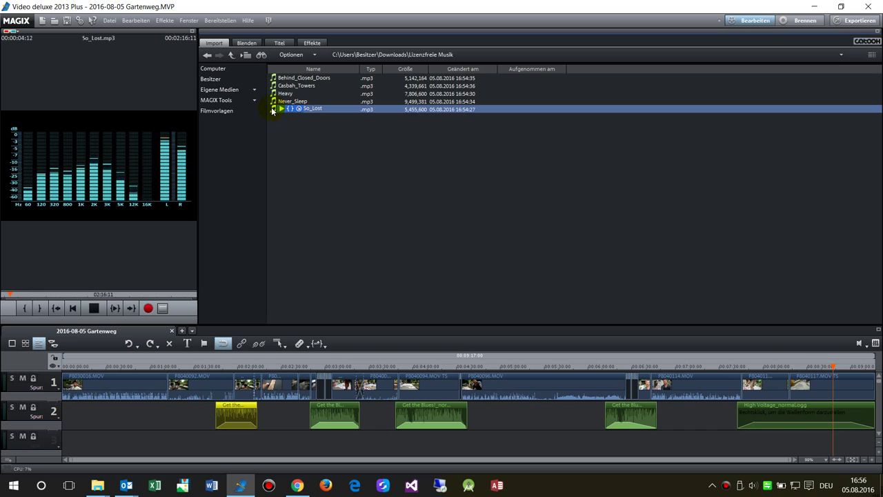
pyautogui.moveTo(272, 111); pyautogui.dragTo(229, 442)
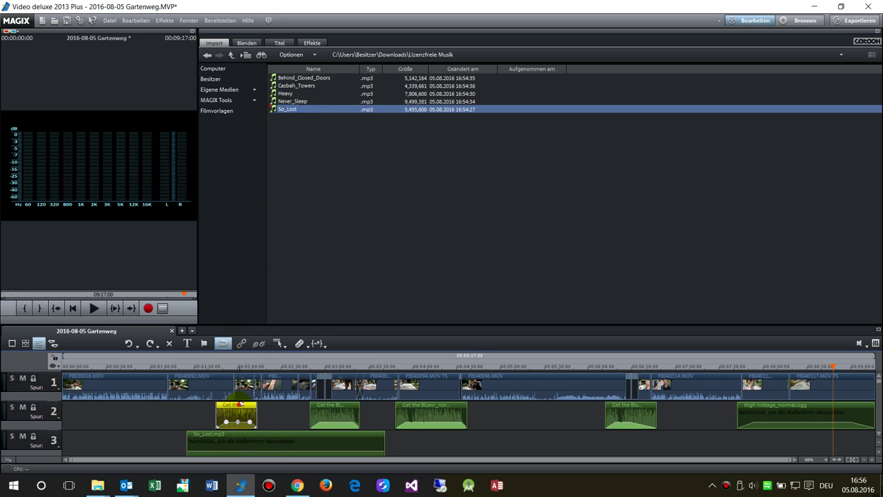
# - Delete the four Get the Blues! clips and the High Voltage clip from track 2
pyautogui.press('Delete')
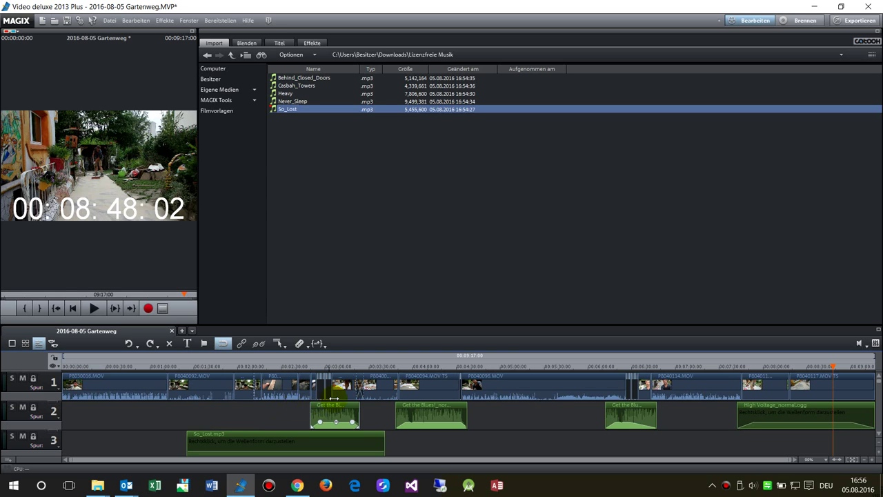
pyautogui.click(331, 414)
pyautogui.press('Delete')
pyautogui.click(432, 423)
pyautogui.press('Delete')
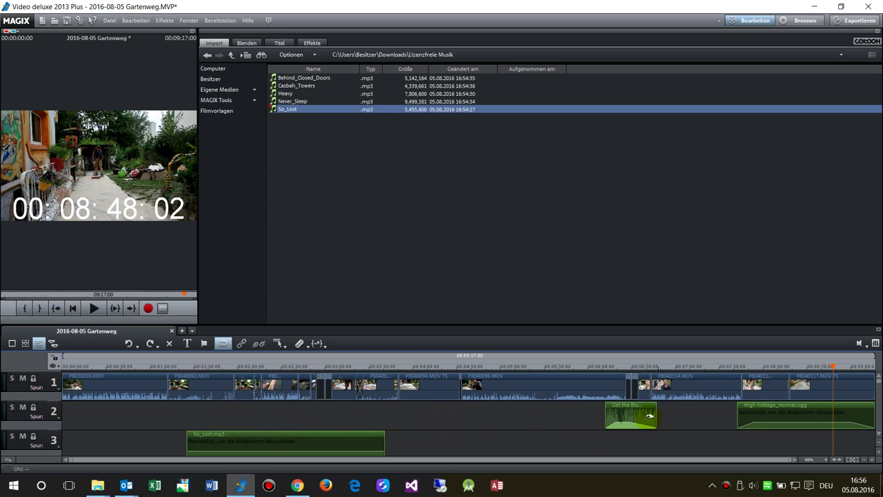
pyautogui.click(641, 414)
pyautogui.press('Delete')
pyautogui.click(766, 417)
pyautogui.press('Delete')
# - Generate the waveform display for the So_Lost clip and move the clip up to track 2
pyautogui.rightClick(240, 440)
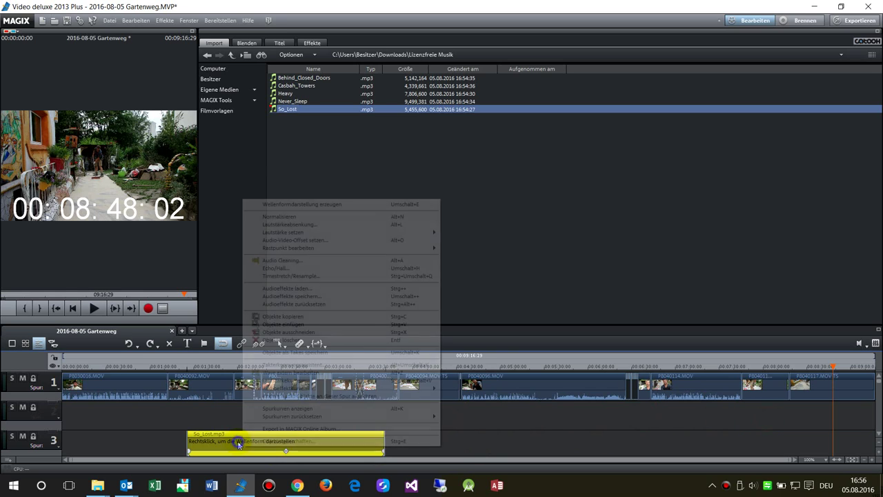
pyautogui.click(313, 205)
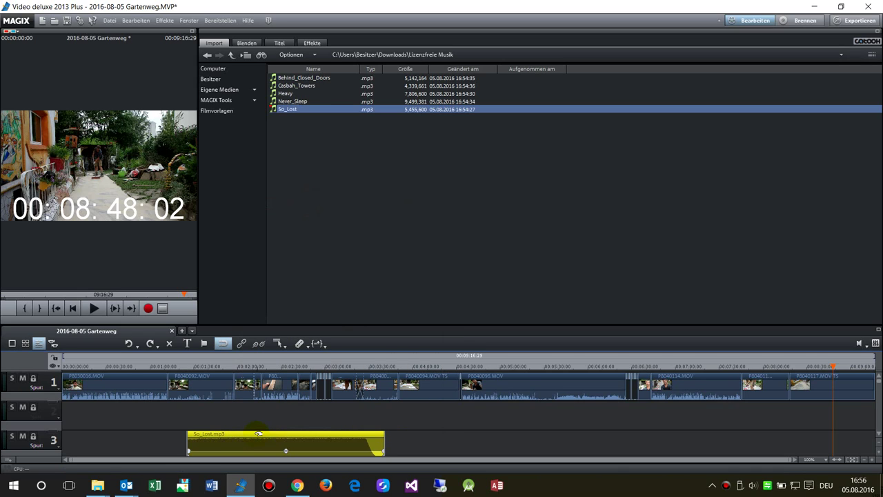
pyautogui.moveTo(257, 433); pyautogui.dragTo(291, 415)
# - Start the So_Lost clip at about 00:01:51, shorten it to roughly a quarter of its length, and fade it in and out
pyautogui.moveTo(231, 407); pyautogui.dragTo(227, 406)
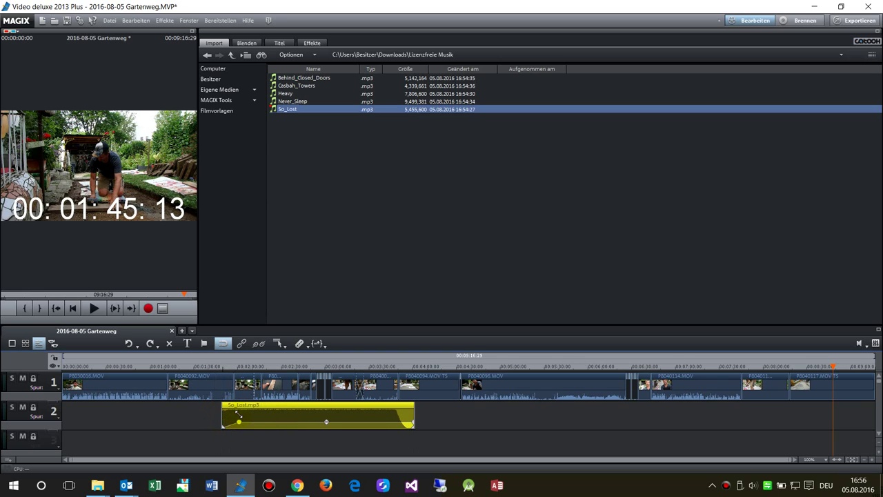
pyautogui.moveTo(243, 404); pyautogui.dragTo(247, 405)
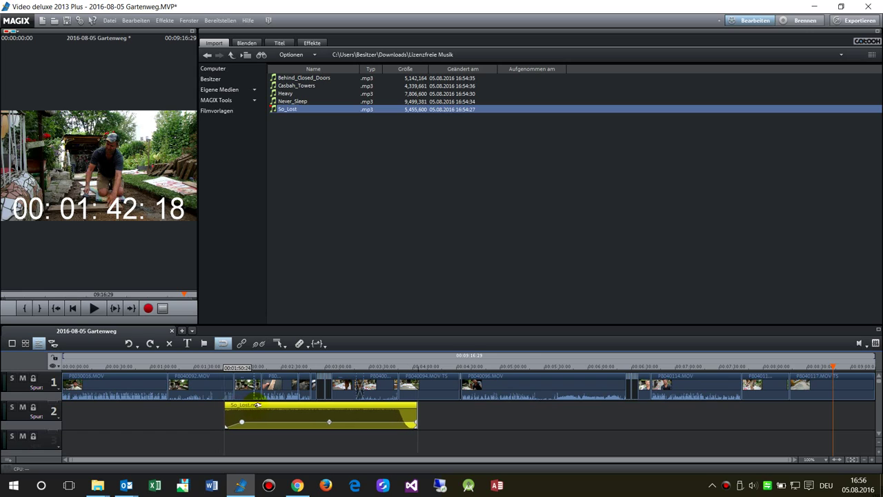
pyautogui.moveTo(416, 414); pyautogui.dragTo(276, 408)
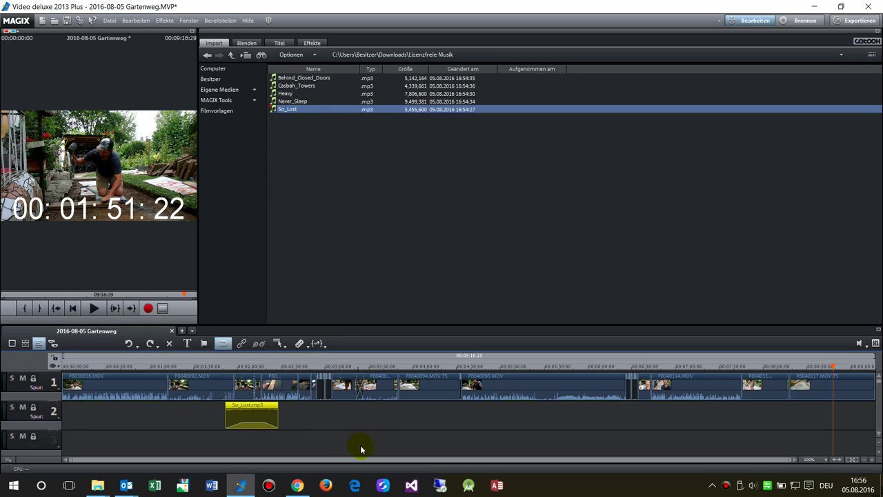
pyautogui.click(109, 20)
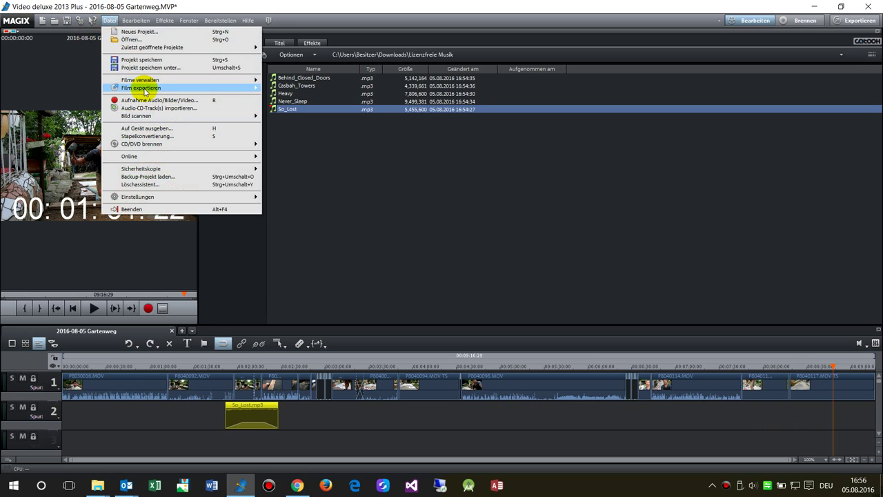
pyautogui.click(560, 250)
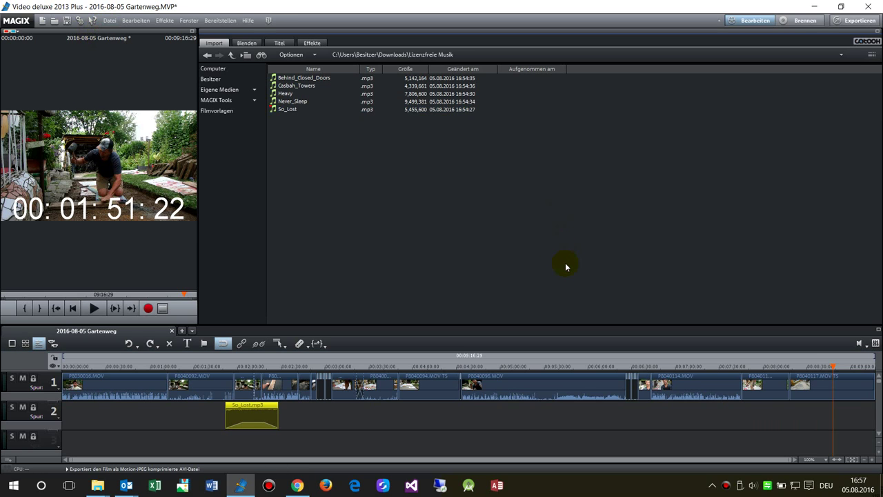
# - Switch to the open Google Chrome window
pyautogui.moveTo(296, 485)
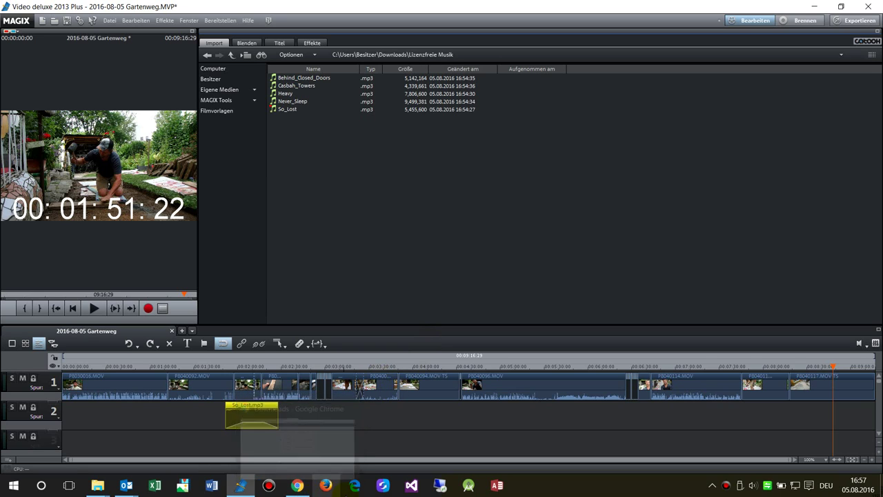